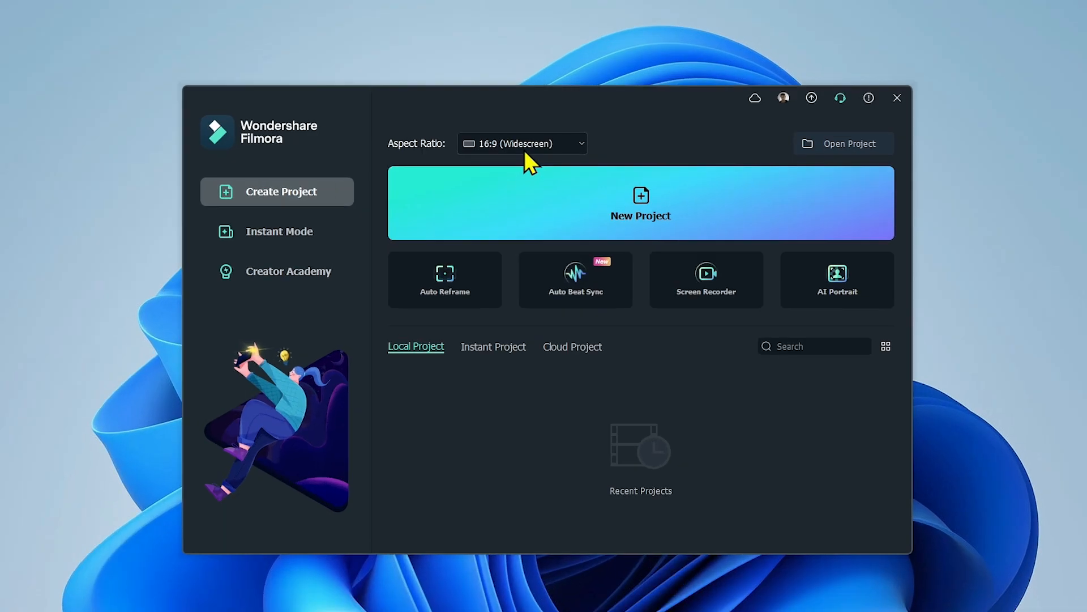
Step: Create a new project with the 16:9 (Widescreen) aspect ratio
{"action": "left_click", "coordinate": [525, 152]}
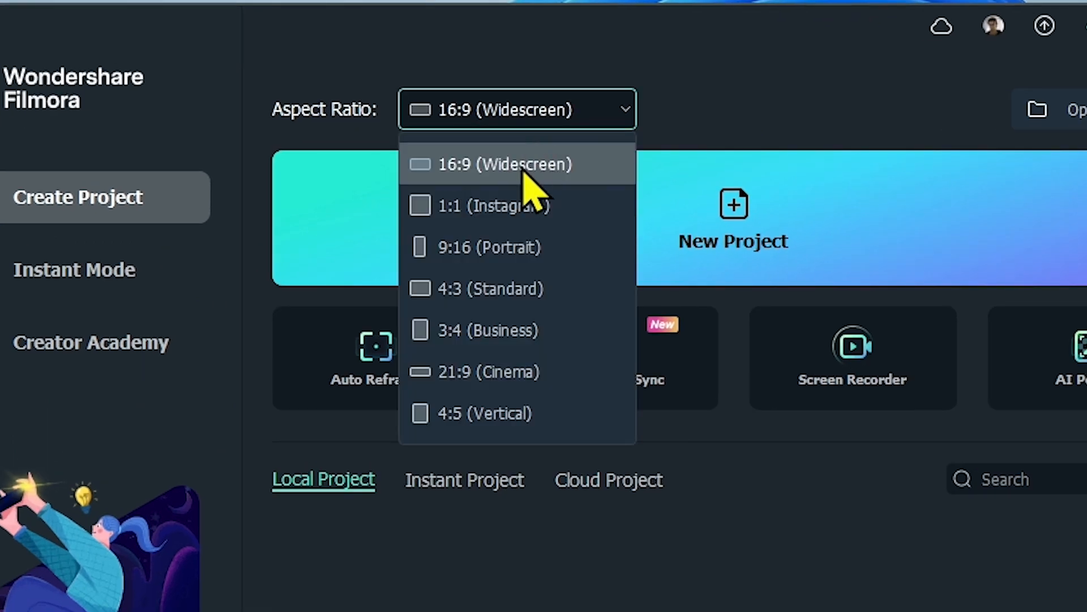
{"action": "left_click", "coordinate": [523, 167]}
{"action": "left_click", "coordinate": [637, 256]}
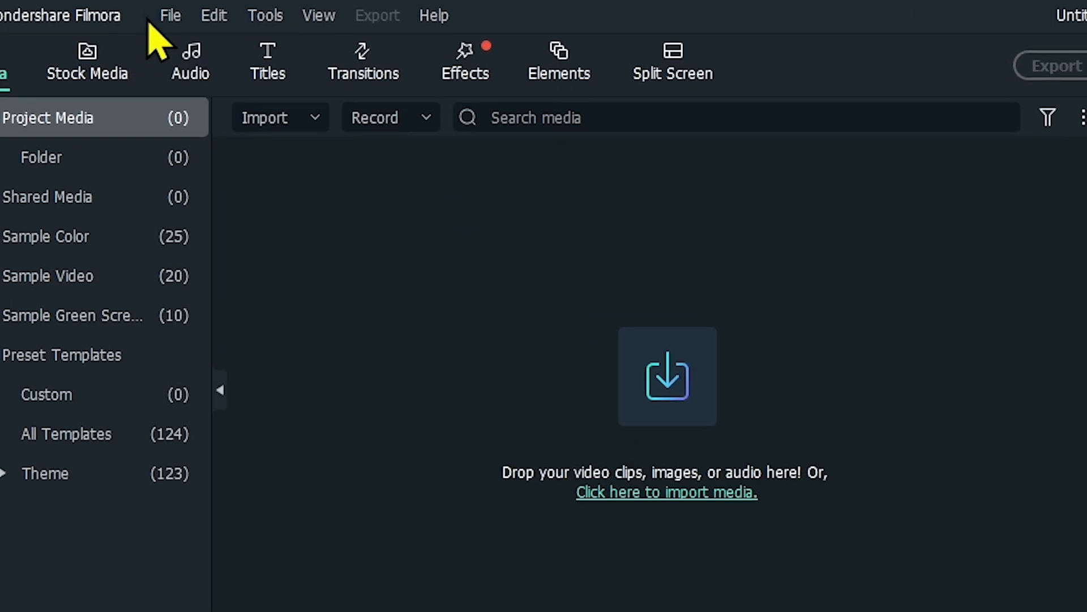
Step: Set the project's resolution to 3840 x 2160 (4k UHD) and its frame rate to 24 fps
{"action": "left_click", "coordinate": [105, 9]}
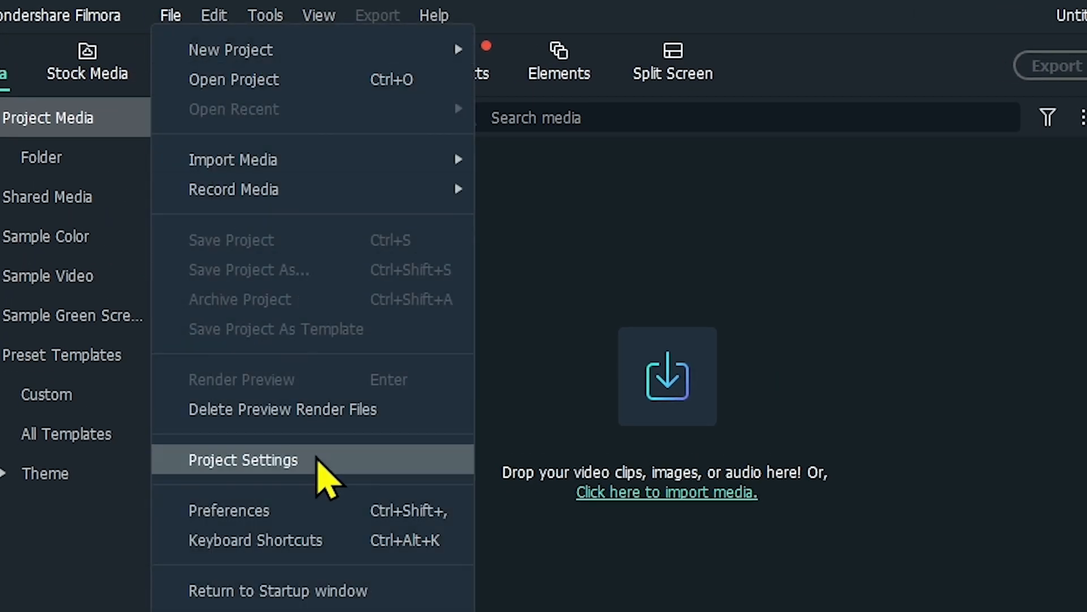
{"action": "left_click", "coordinate": [321, 462]}
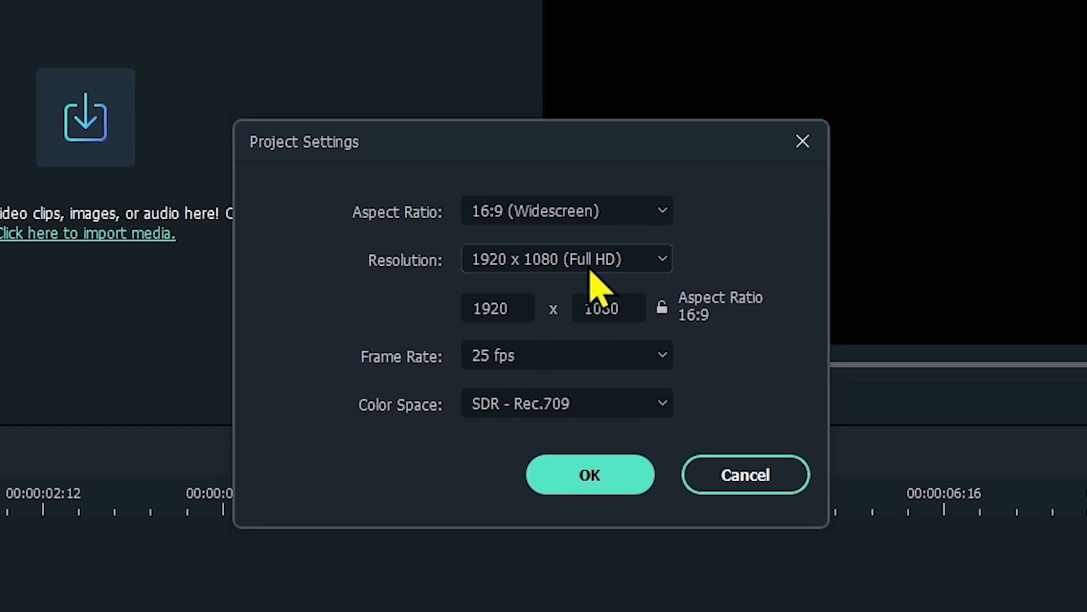
{"action": "left_click", "coordinate": [591, 272]}
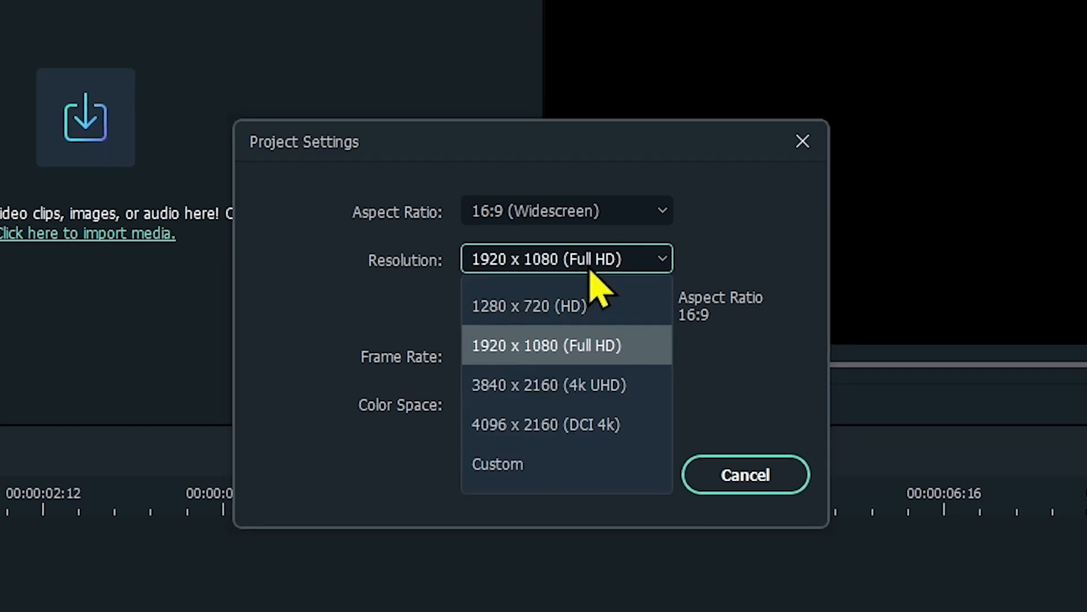
{"action": "left_click", "coordinate": [621, 391]}
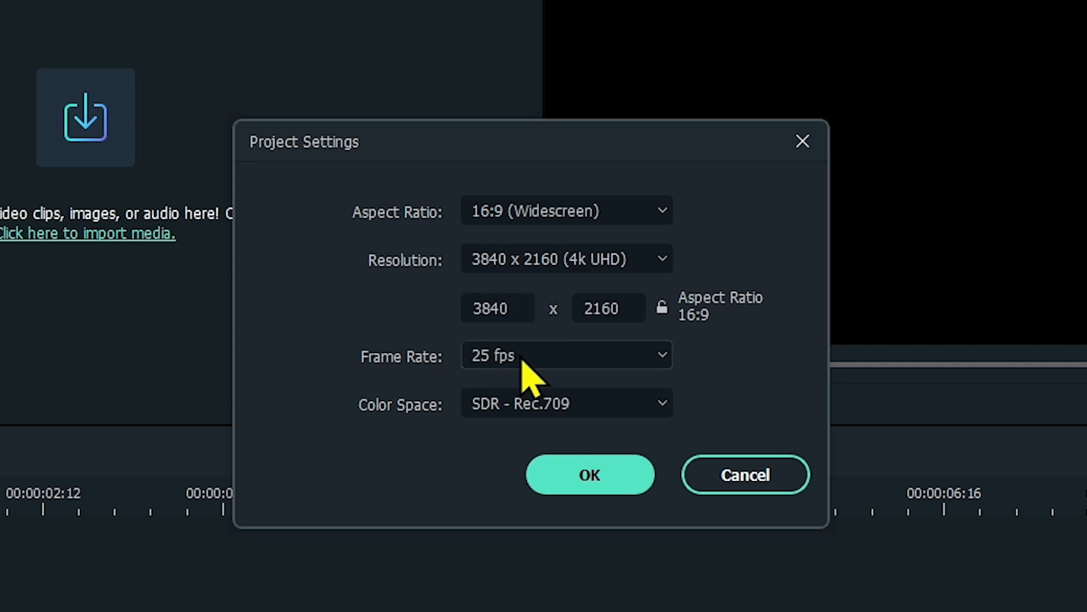
{"action": "left_click", "coordinate": [523, 363]}
{"action": "left_click", "coordinate": [531, 444]}
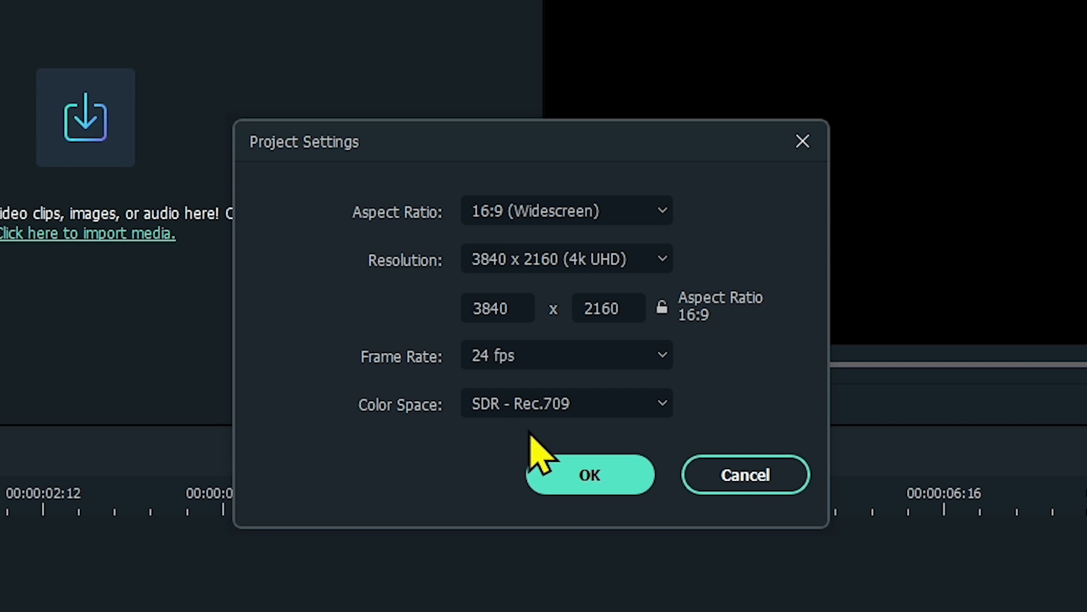
{"action": "left_click", "coordinate": [566, 474]}
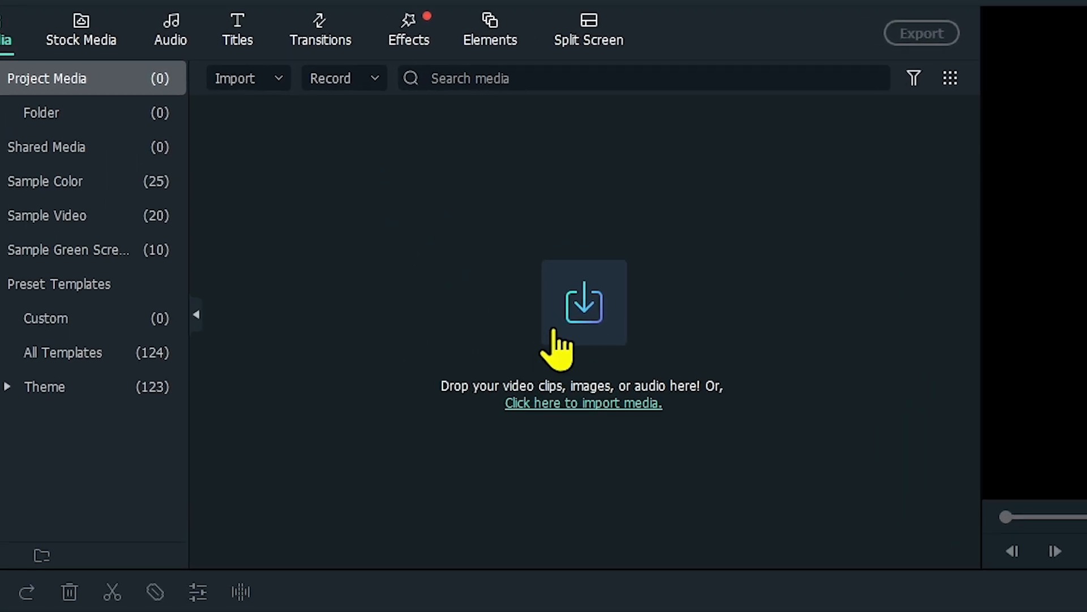
Step: Import all the video, music and photo files from the filmora tutorial folder and decline creating proxy files
{"action": "left_click", "coordinate": [575, 320]}
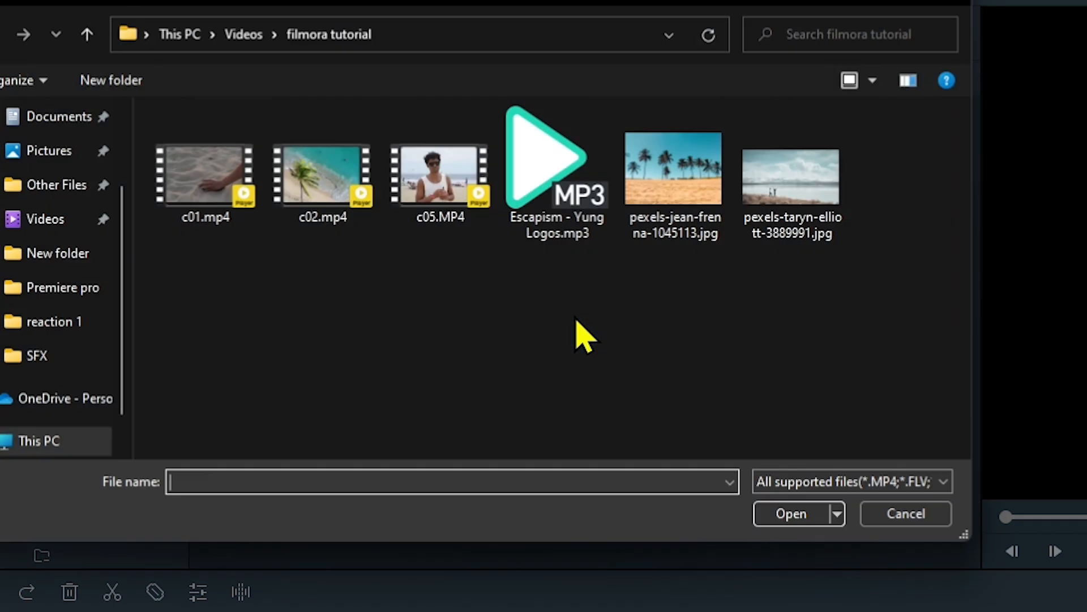
{"action": "left_click", "coordinate": [913, 514]}
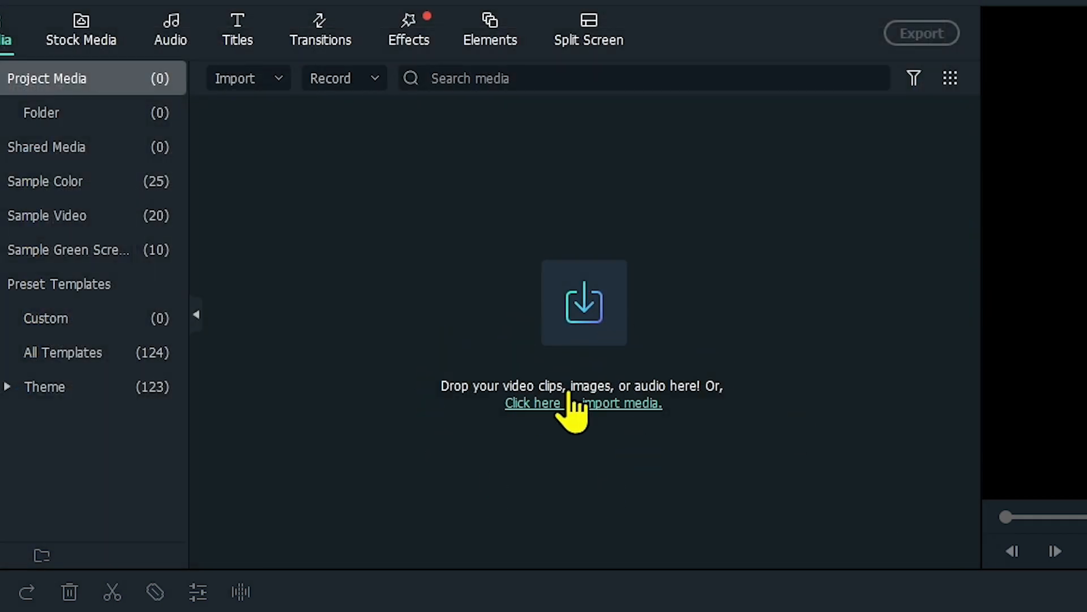
{"action": "left_click", "coordinate": [605, 312]}
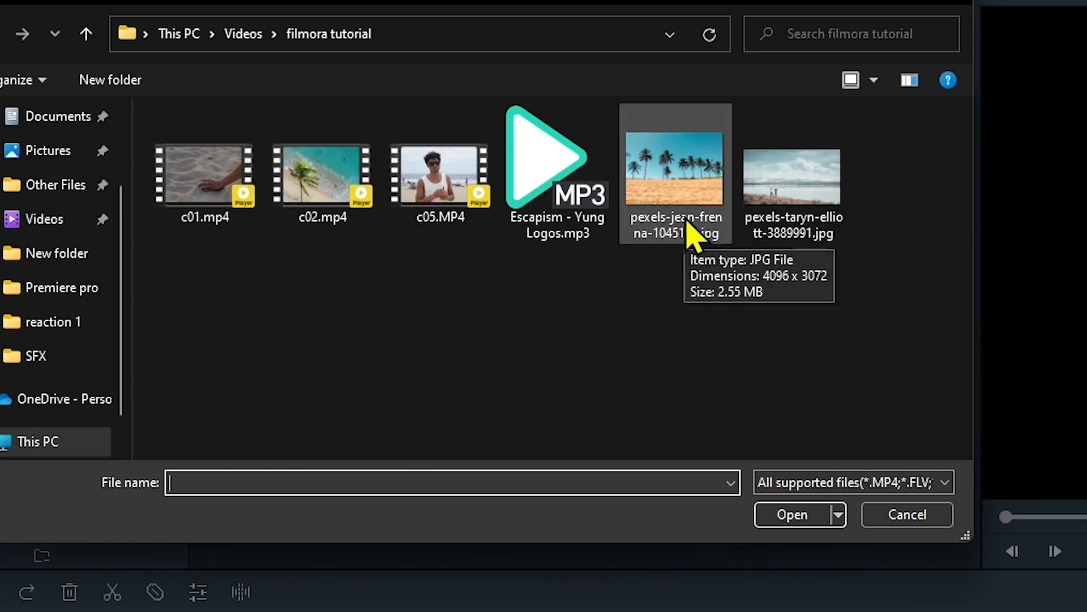
{"action": "left_click", "coordinate": [243, 34]}
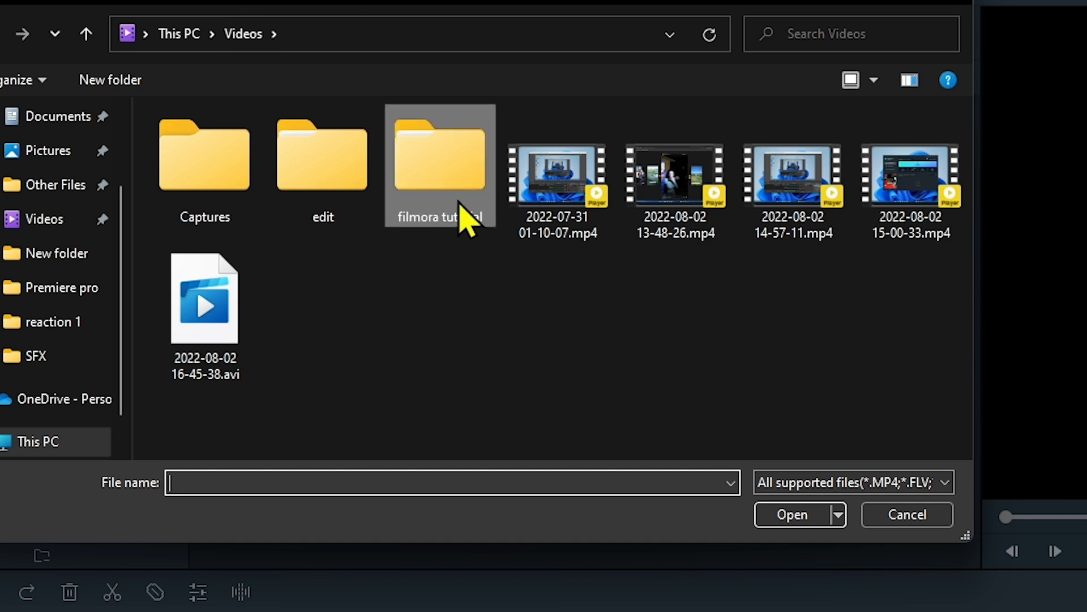
{"action": "double_click", "coordinate": [442, 187]}
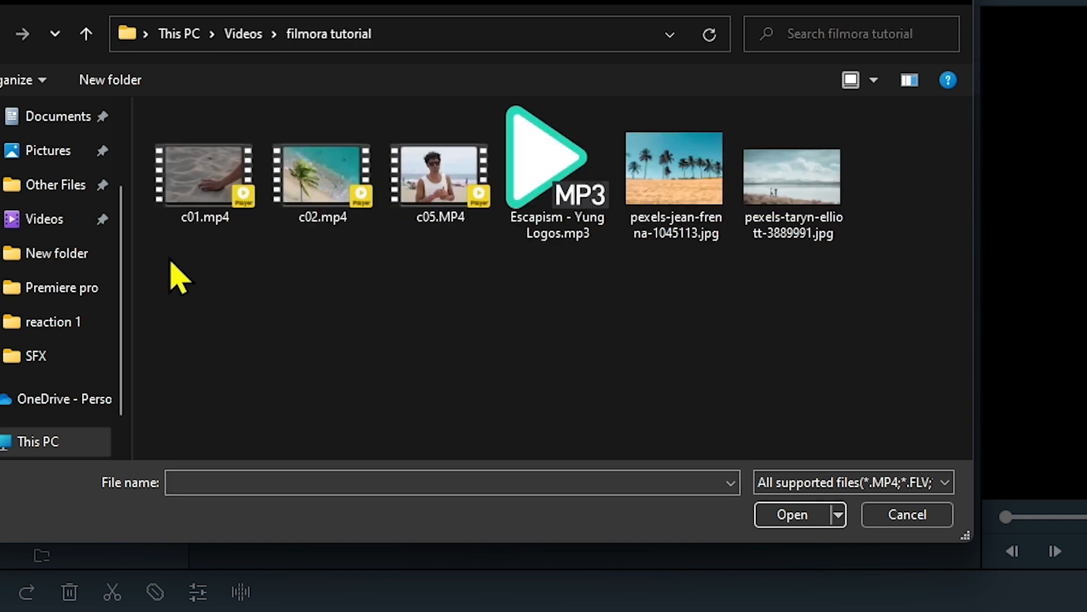
{"action": "left_click_drag", "start_coordinate": [171, 257], "coordinate": [923, 214]}
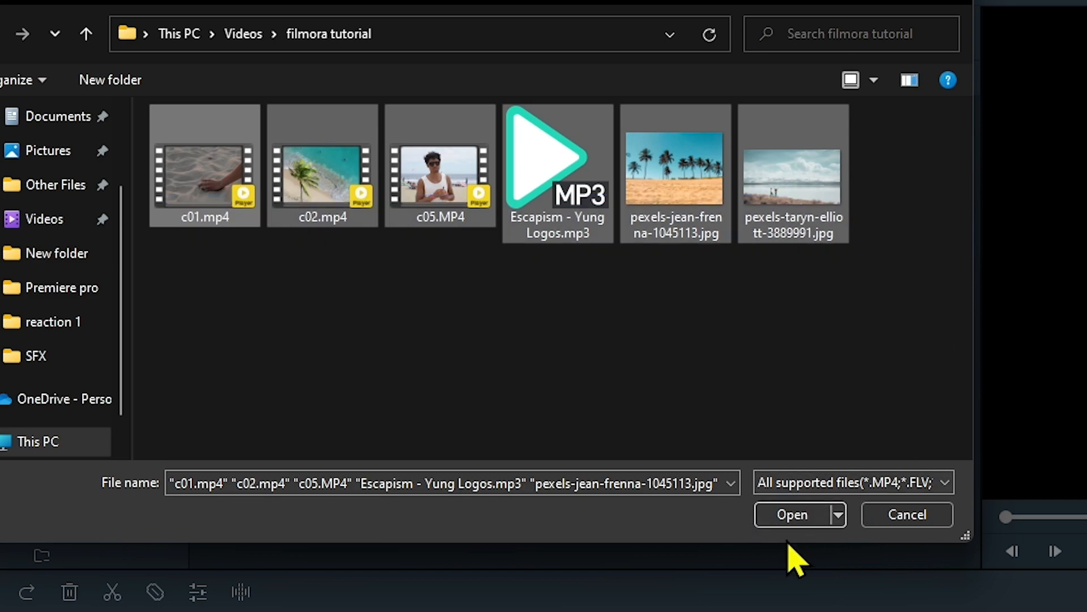
{"action": "left_click", "coordinate": [783, 516]}
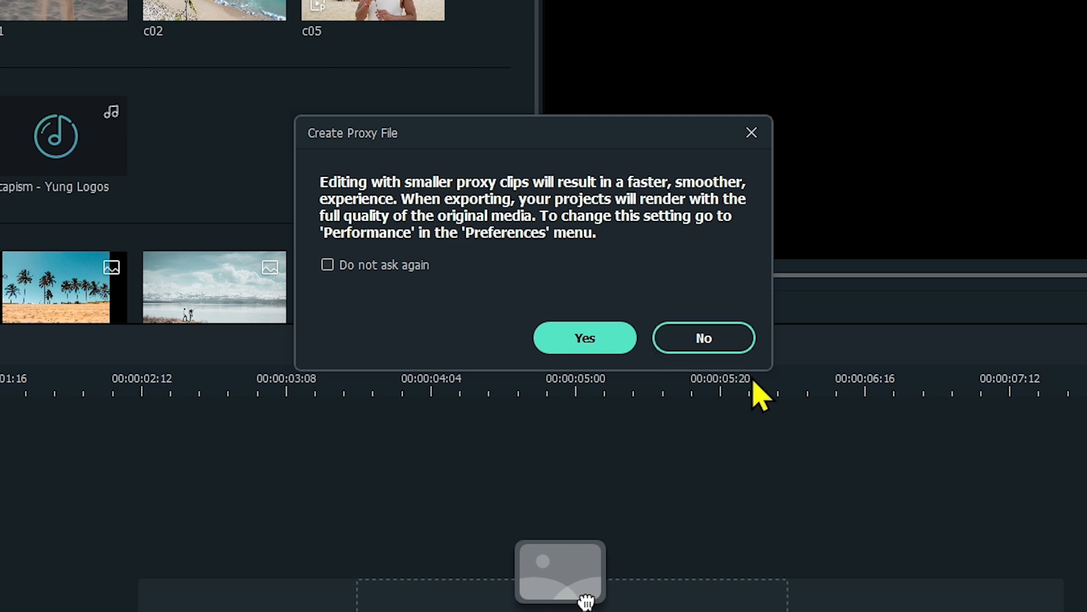
{"action": "left_click", "coordinate": [705, 350]}
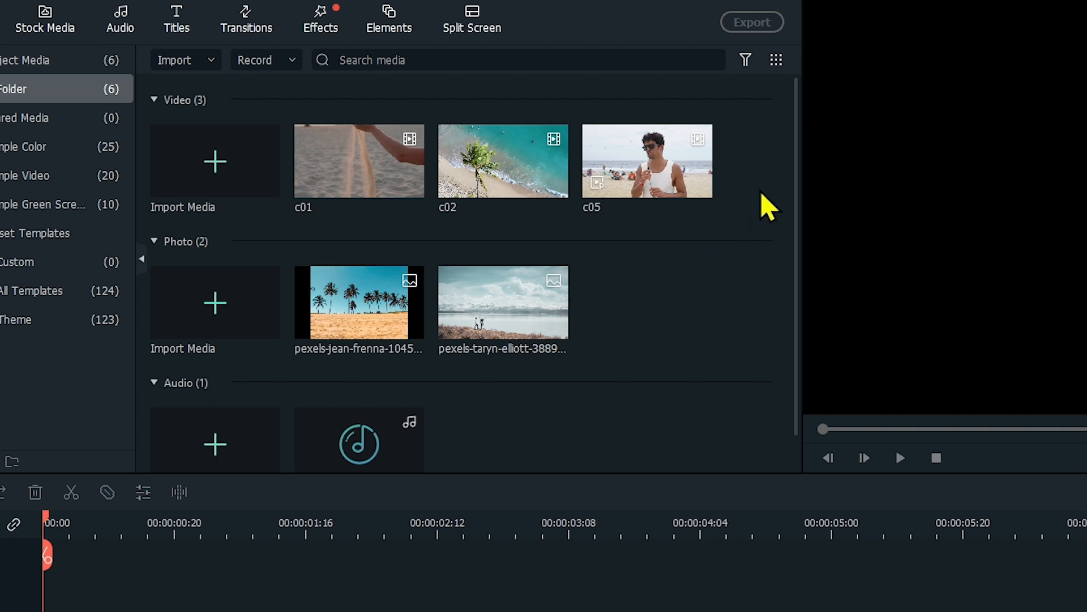
Step: Group the project's media by type and sort it by name
{"action": "left_click", "coordinate": [776, 60]}
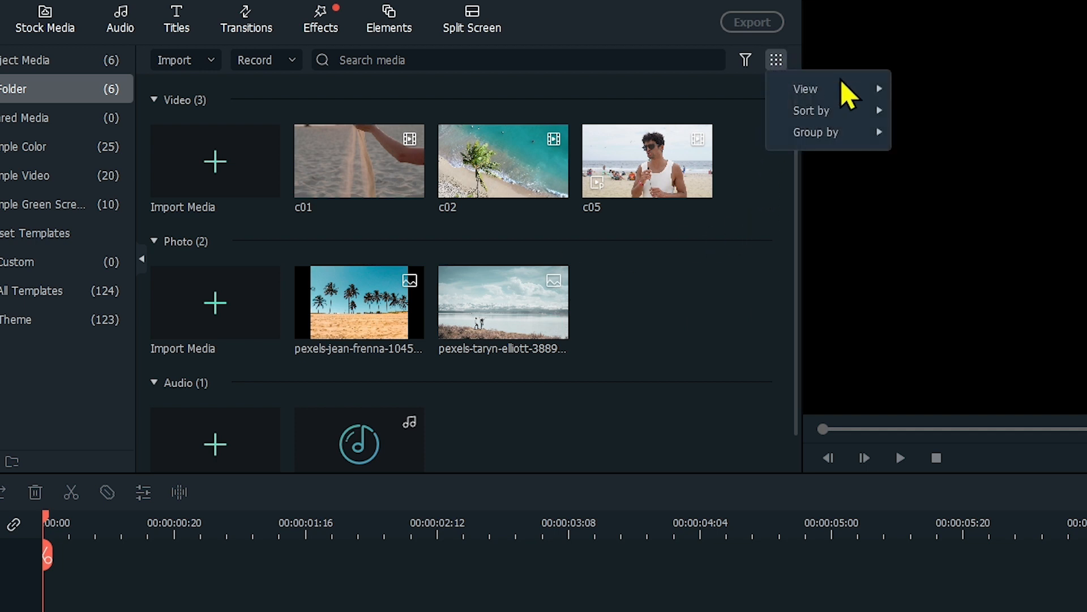
{"action": "mouse_move", "coordinate": [882, 136]}
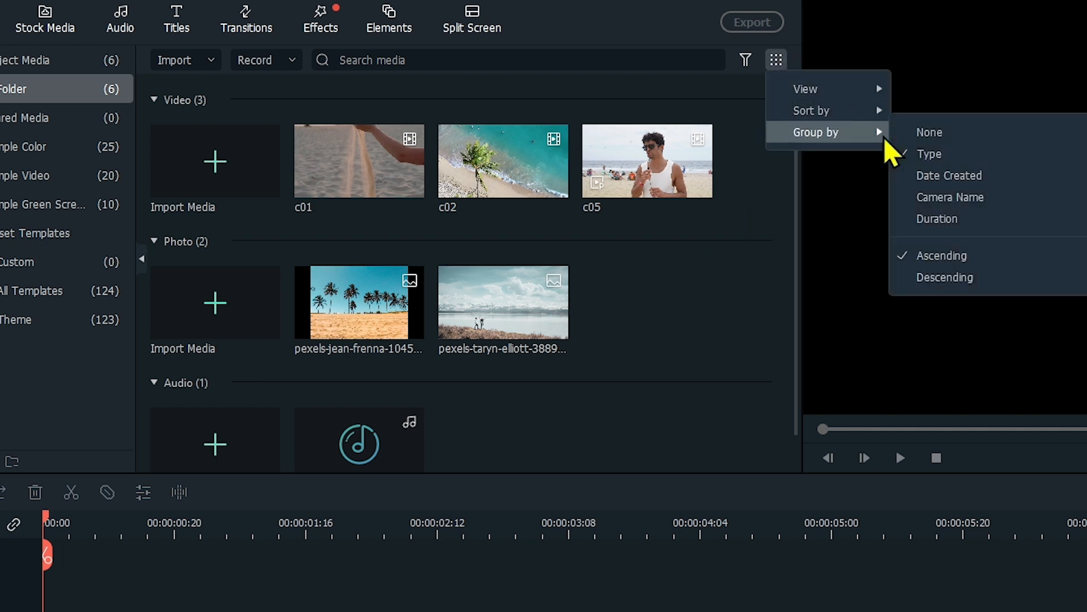
{"action": "left_click", "coordinate": [923, 158]}
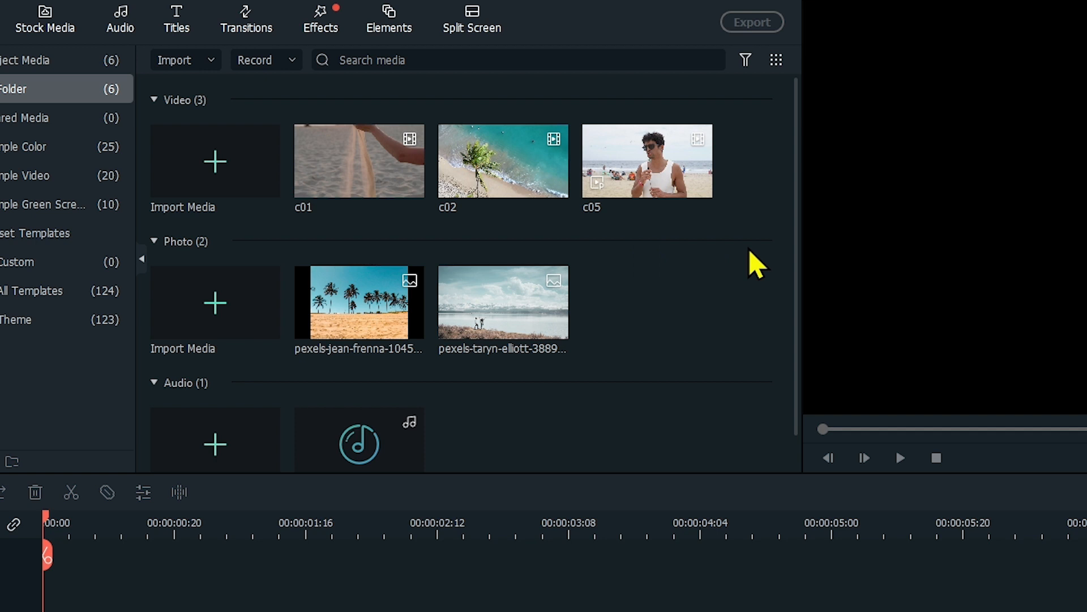
{"action": "left_click", "coordinate": [783, 65]}
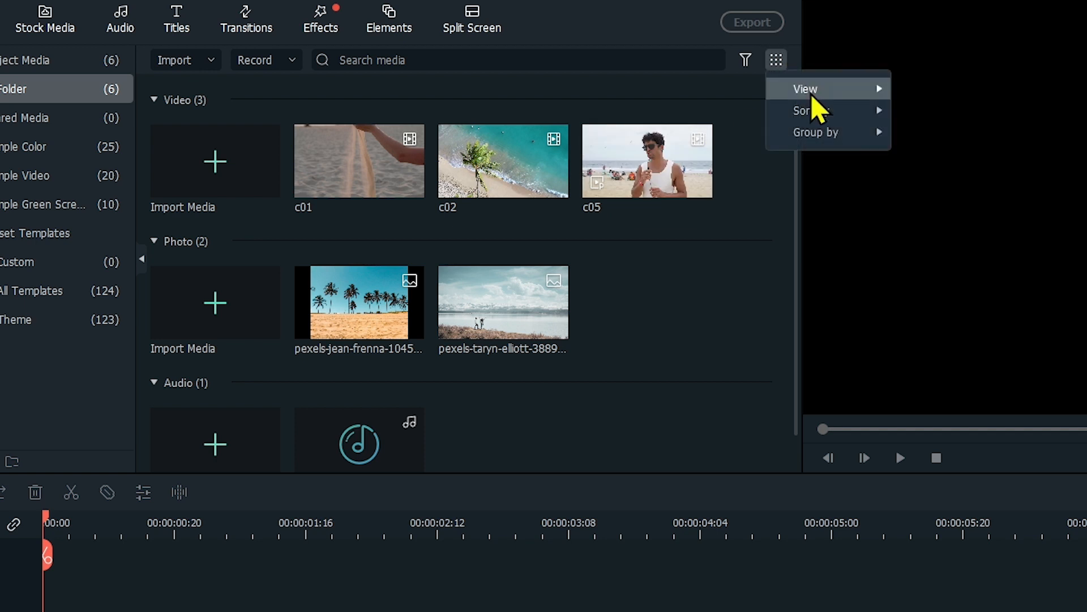
{"action": "mouse_move", "coordinate": [852, 111]}
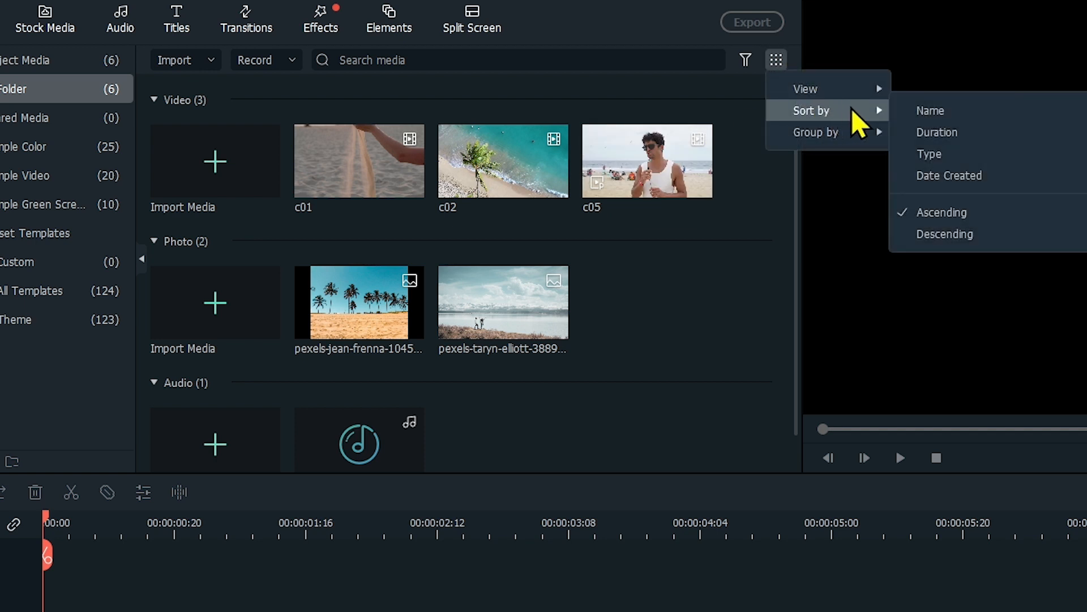
{"action": "left_click", "coordinate": [933, 119]}
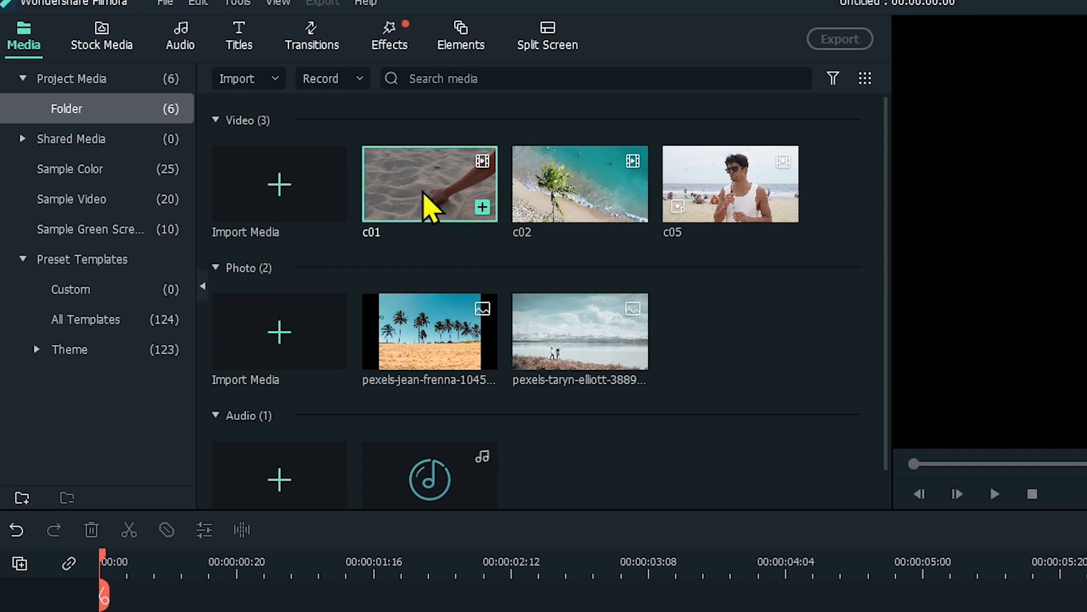
Step: Place the c01 clip at the start of the first video track and scrub through it
{"action": "left_click_drag", "start_coordinate": [265, 135], "coordinate": [309, 368]}
{"action": "left_click_drag", "start_coordinate": [504, 254], "coordinate": [107, 453]}
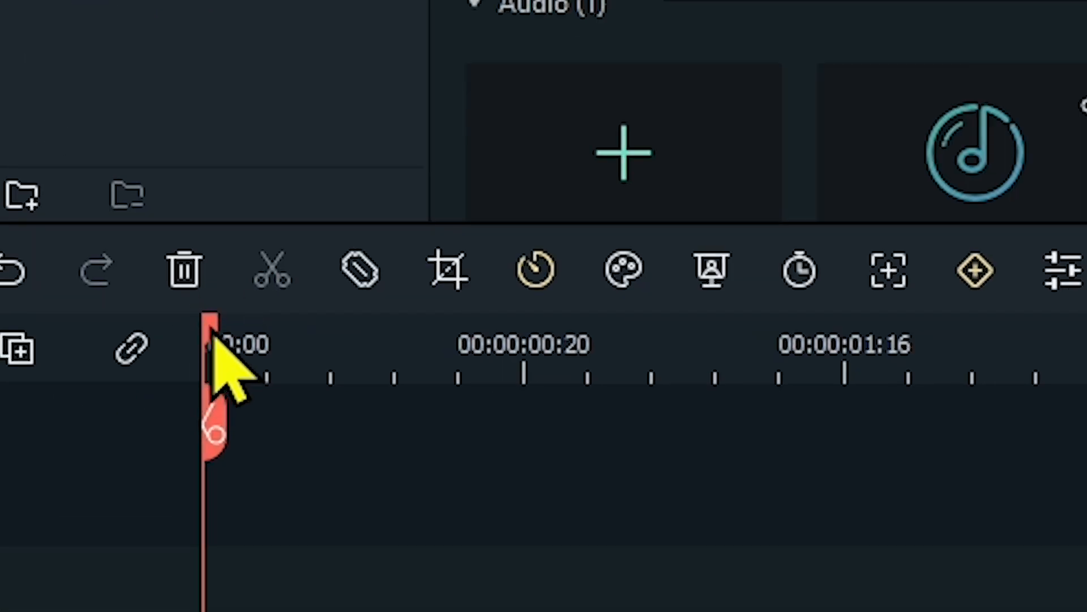
{"action": "left_click_drag", "start_coordinate": [214, 340], "coordinate": [1086, 507]}
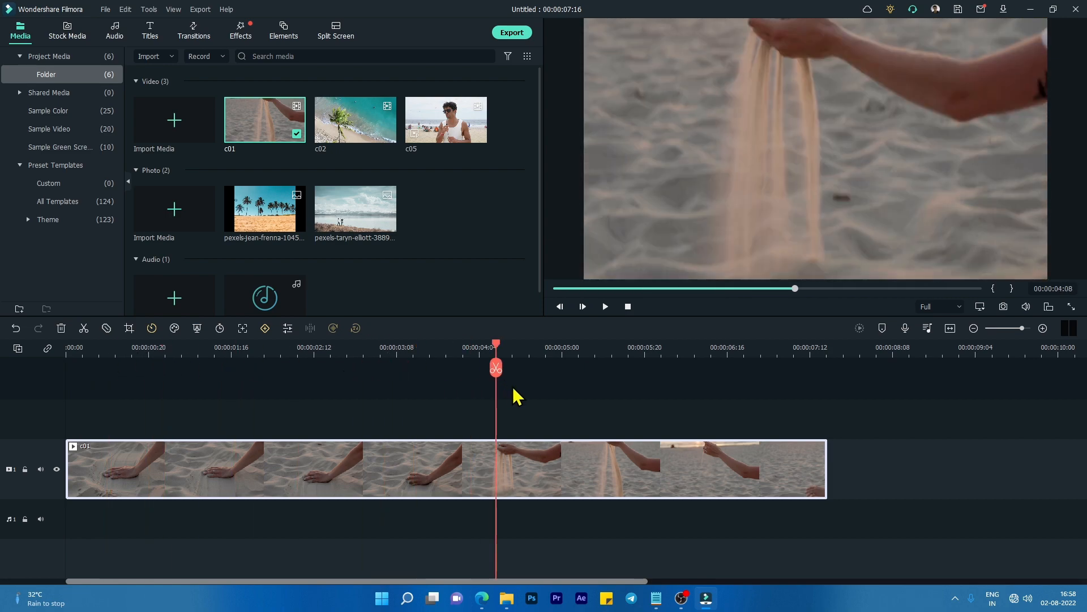
{"action": "left_click_drag", "start_coordinate": [517, 396], "coordinate": [672, 413]}
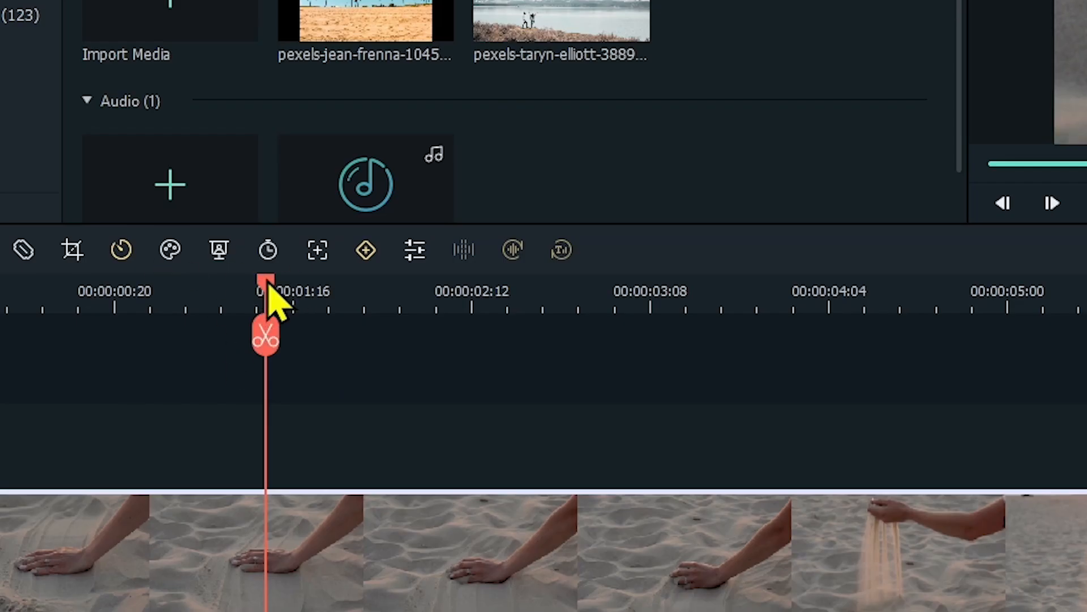
{"action": "left_click_drag", "start_coordinate": [267, 283], "coordinate": [198, 346]}
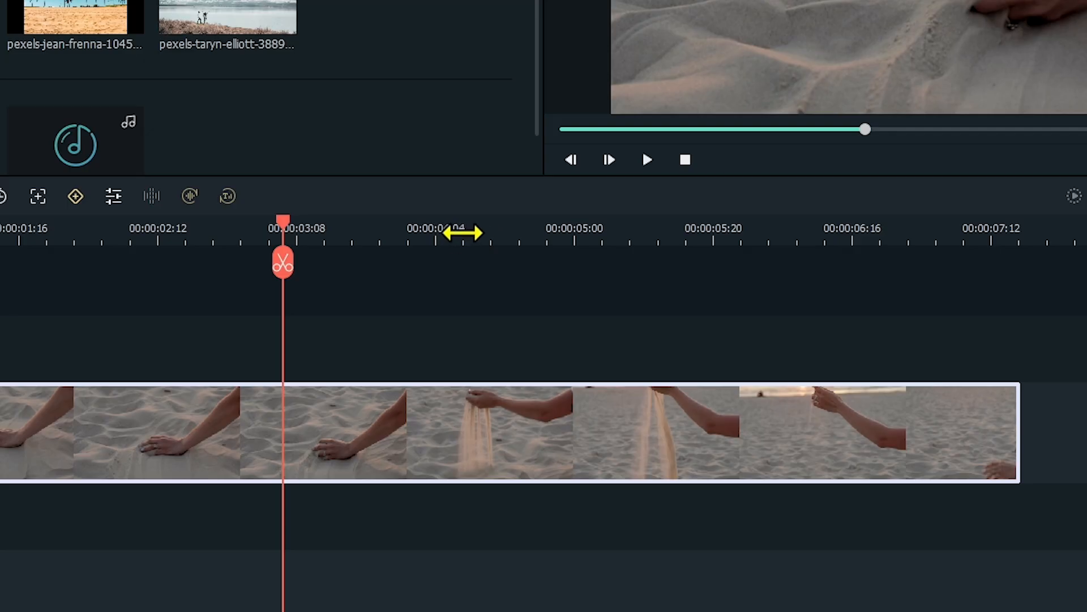
Step: Zoom the timeline out and in to inspect the c01 clip at different scales
{"action": "left_click_drag", "start_coordinate": [471, 237], "coordinate": [329, 264]}
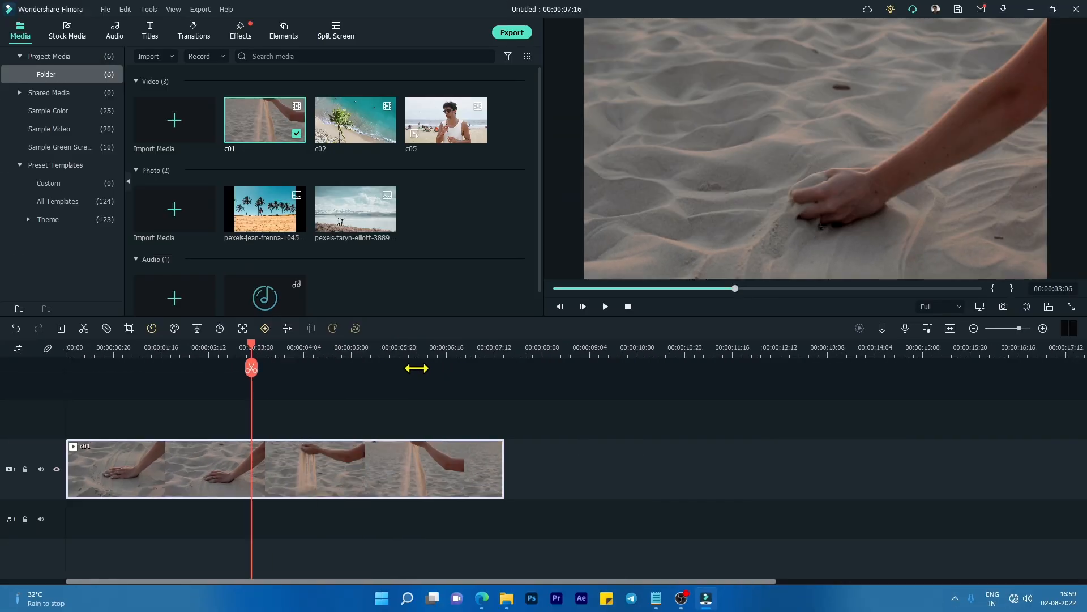
{"action": "left_click_drag", "start_coordinate": [417, 368], "coordinate": [481, 363]}
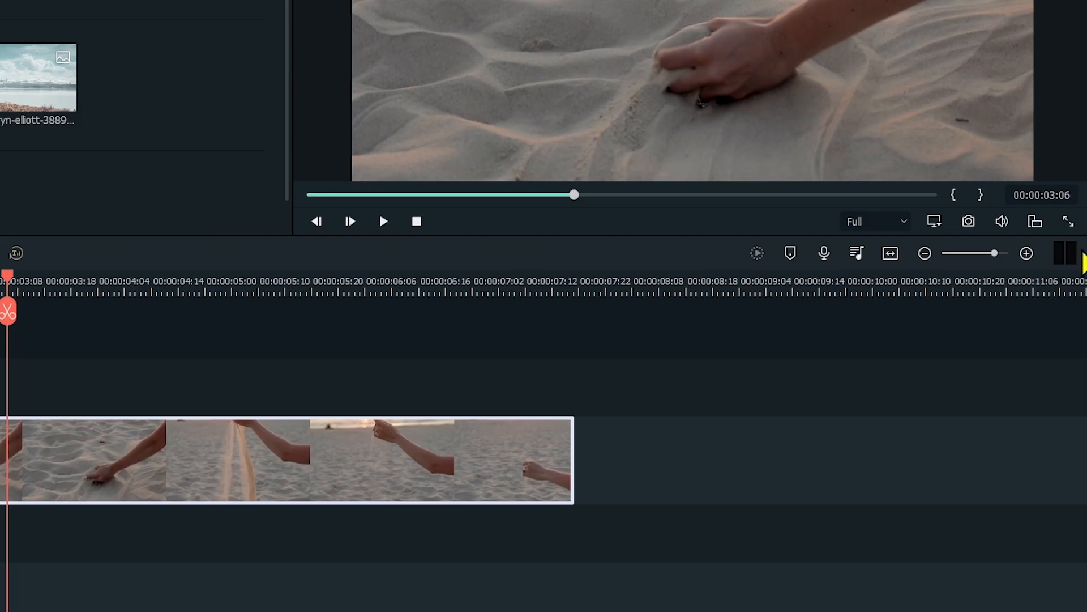
{"action": "left_click_drag", "start_coordinate": [1020, 329], "coordinate": [1019, 329]}
{"action": "mouse_move", "coordinate": [993, 256]}
{"action": "left_mouse_down"}
{"action": "mouse_move", "coordinate": [966, 259]}
{"action": "mouse_move", "coordinate": [1009, 260]}
{"action": "mouse_move", "coordinate": [976, 259]}
{"action": "mouse_move", "coordinate": [998, 264]}
{"action": "left_mouse_up"}
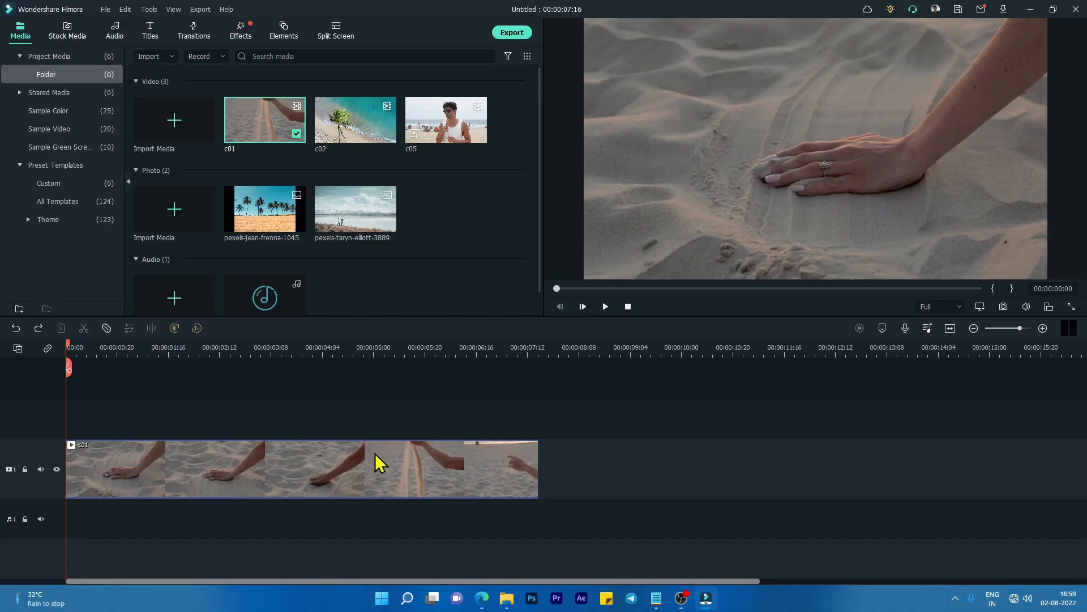
Step: Delete the c01 clip from the timeline
{"action": "left_click", "coordinate": [329, 469]}
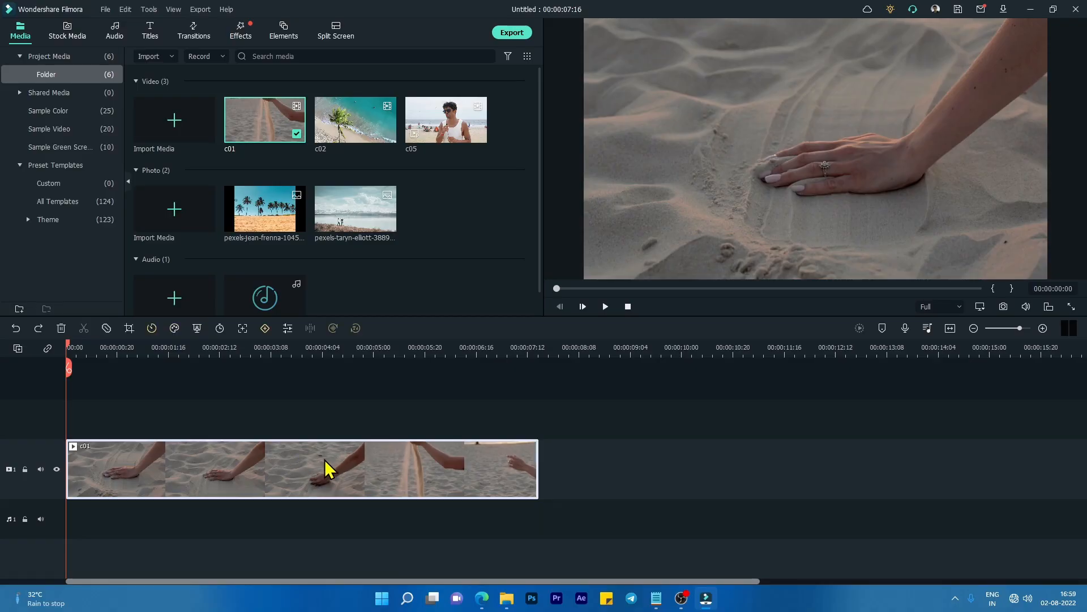
{"action": "key", "text": "Delete"}
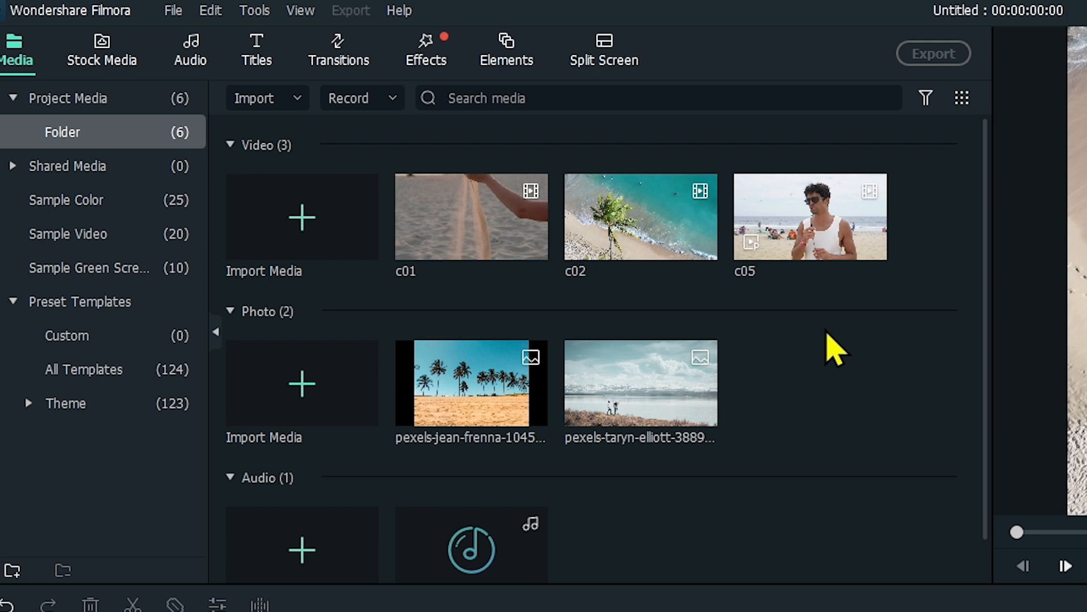
Step: Preview the c02 clip from the media library and mark a short in-to-out range around its middle
{"action": "double_click", "coordinate": [651, 253]}
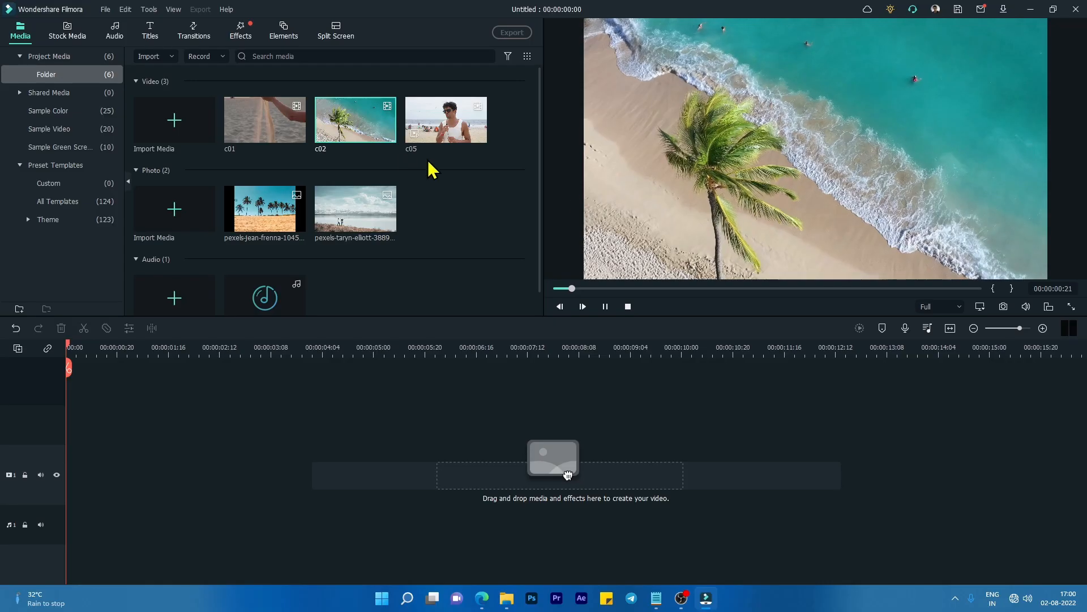
{"action": "left_click", "coordinate": [605, 306]}
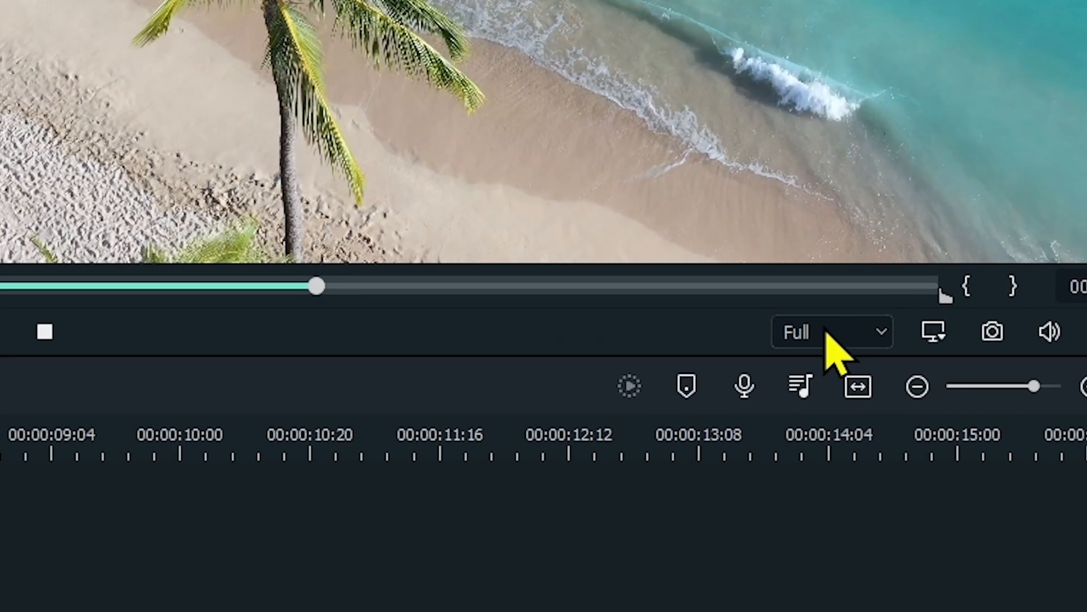
{"action": "left_click", "coordinate": [995, 290]}
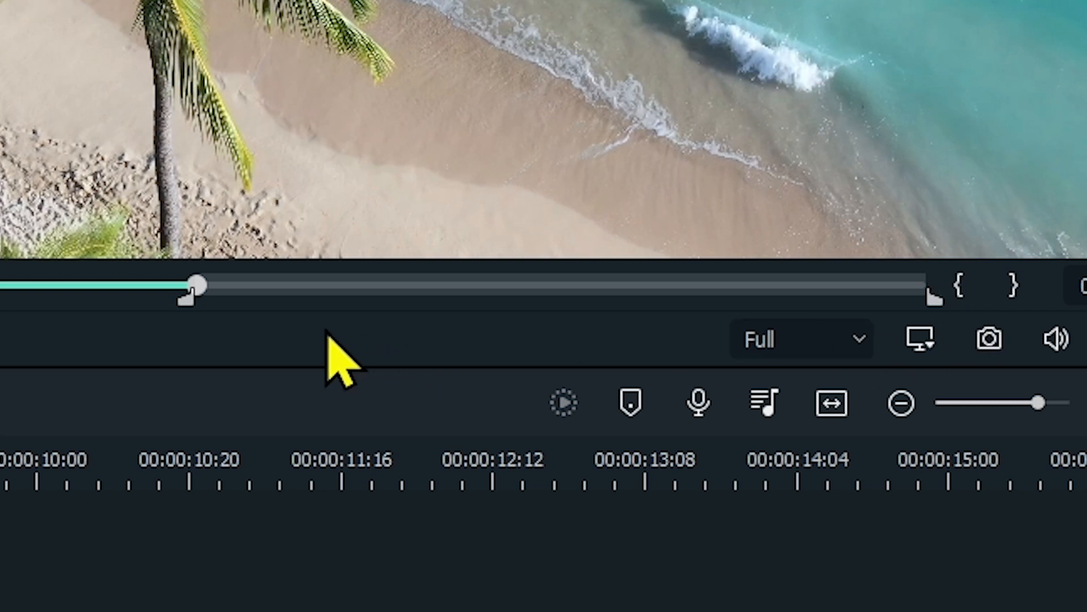
{"action": "left_click", "coordinate": [376, 285]}
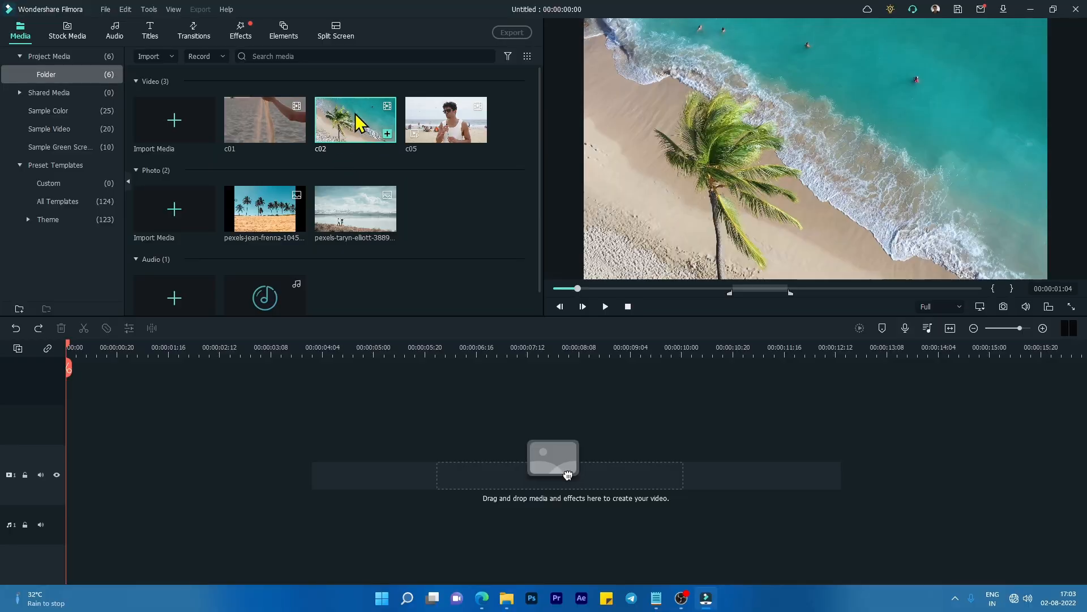
Step: Place the marked range of c02 at the start of the first video track and add c05 directly after it
{"action": "left_click_drag", "start_coordinate": [357, 119], "coordinate": [404, 170]}
{"action": "left_click_drag", "start_coordinate": [568, 474], "coordinate": [67, 492]}
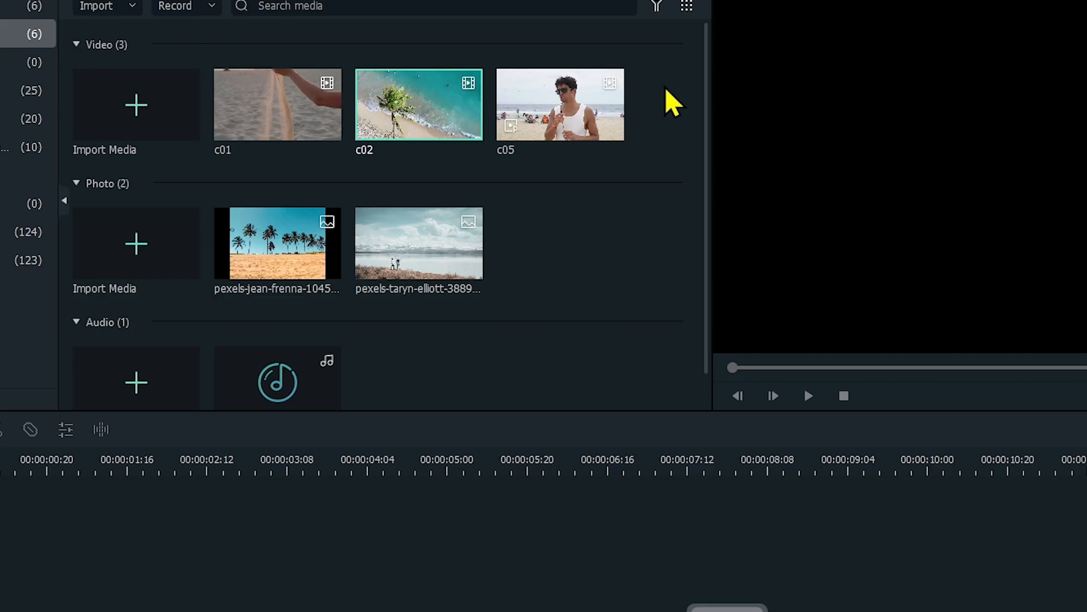
{"action": "left_click_drag", "start_coordinate": [514, 110], "coordinate": [72, 487]}
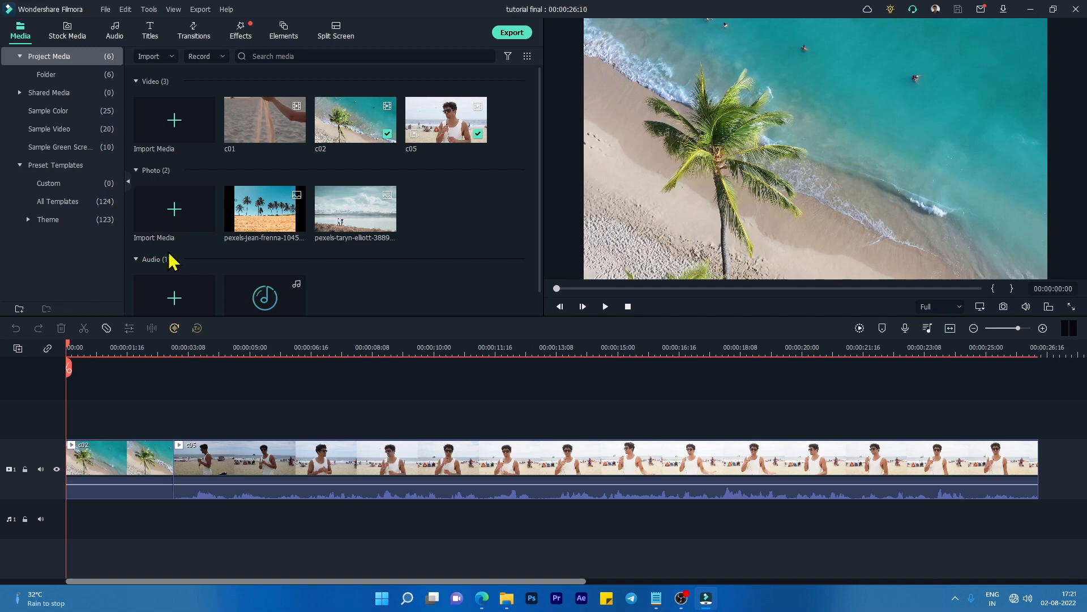
{"action": "left_click", "coordinate": [107, 10]}
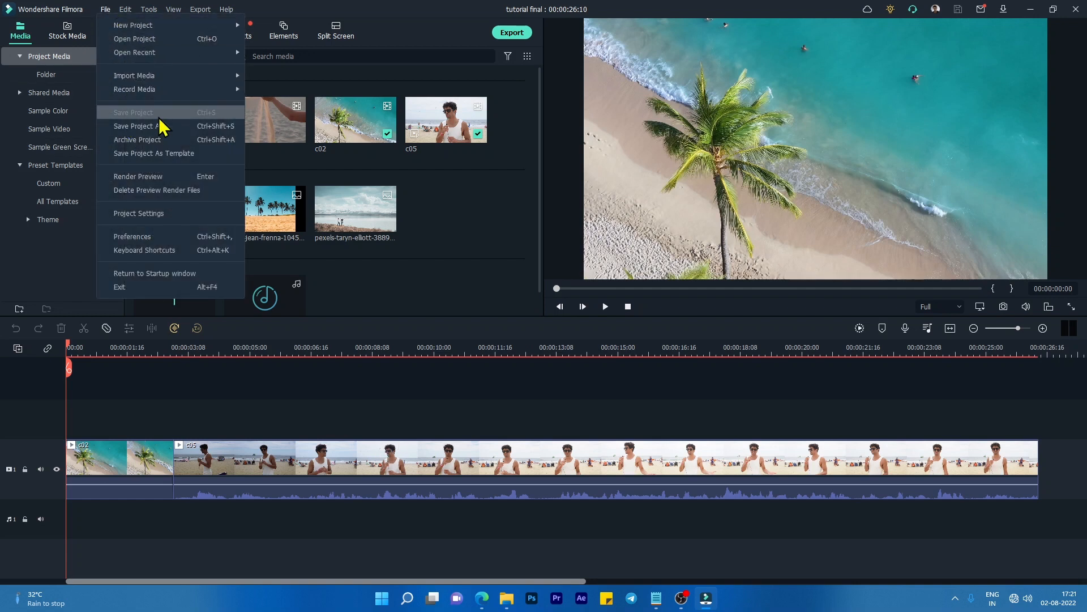
{"action": "left_click", "coordinate": [647, 367]}
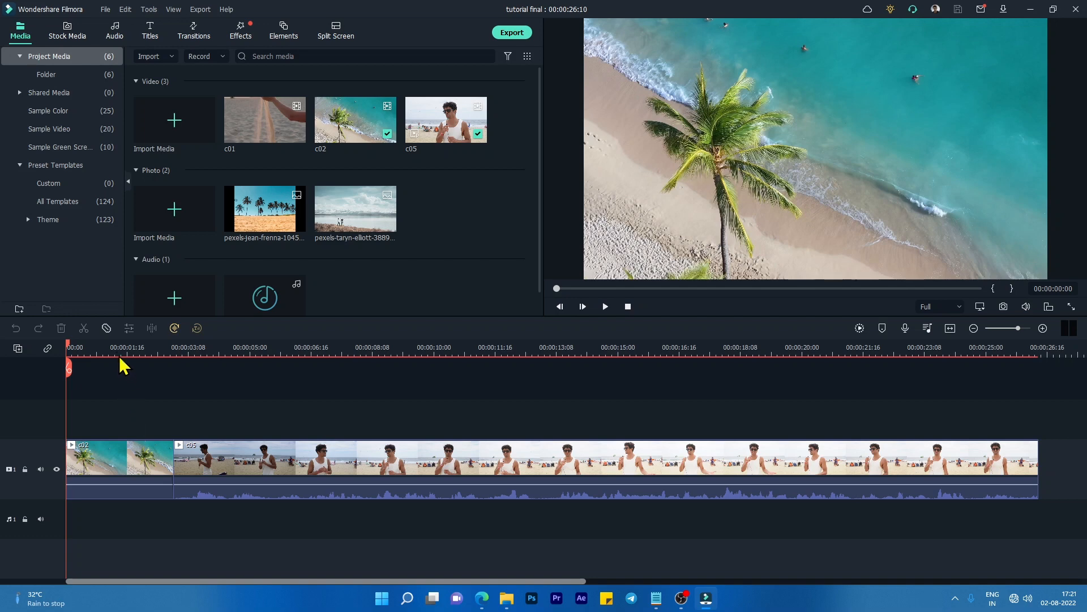
Step: Split the c05 clip on the first video track at 00:00:04:07 and select each piece in turn
{"action": "left_click_drag", "start_coordinate": [121, 359], "coordinate": [311, 413]}
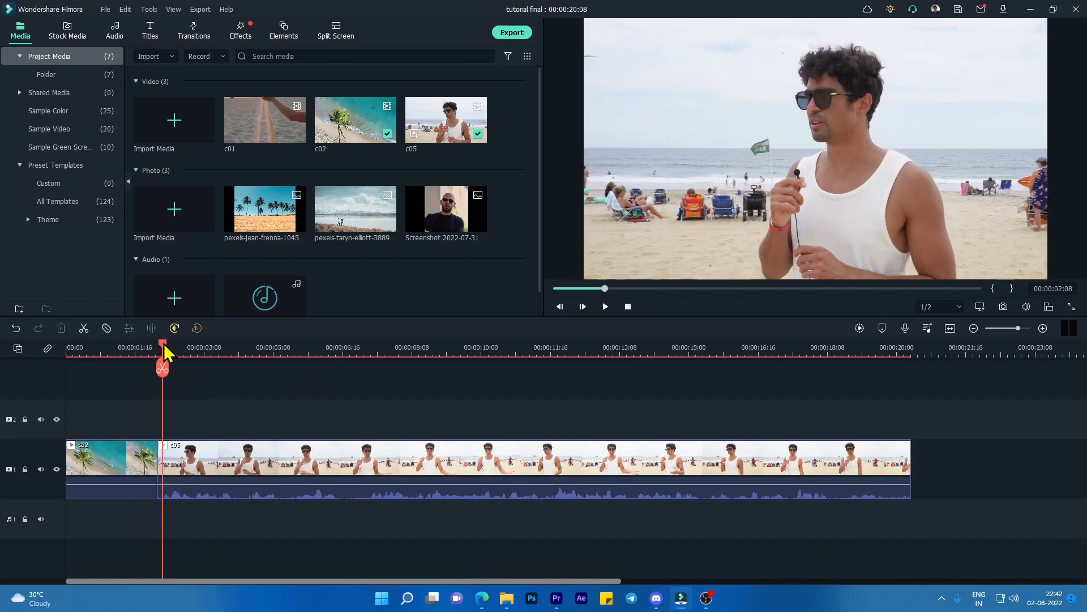
{"action": "left_click_drag", "start_coordinate": [166, 348], "coordinate": [245, 362]}
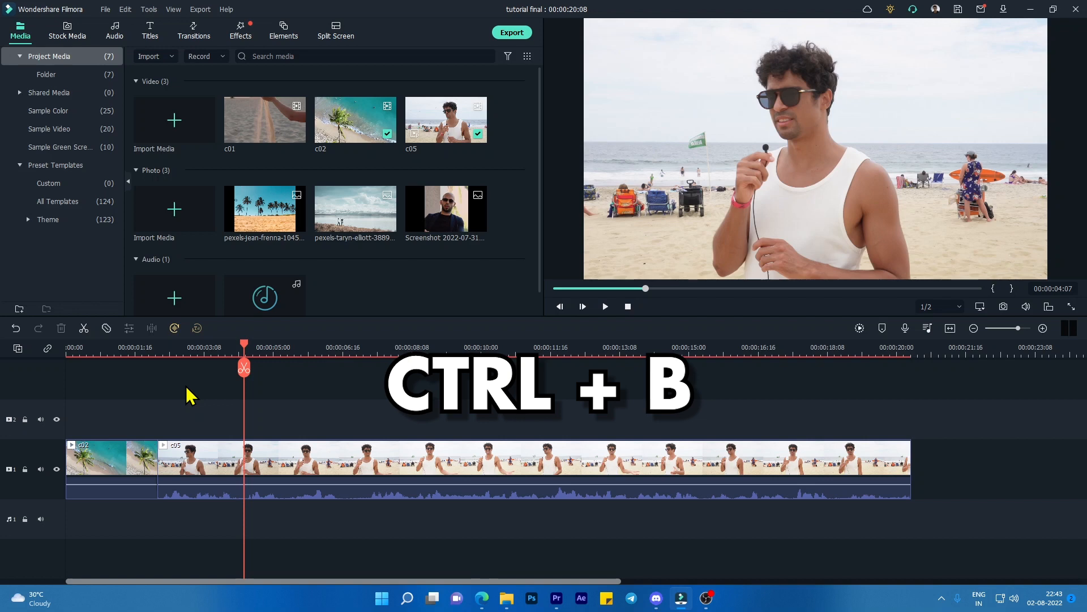
{"action": "left_click", "coordinate": [278, 463]}
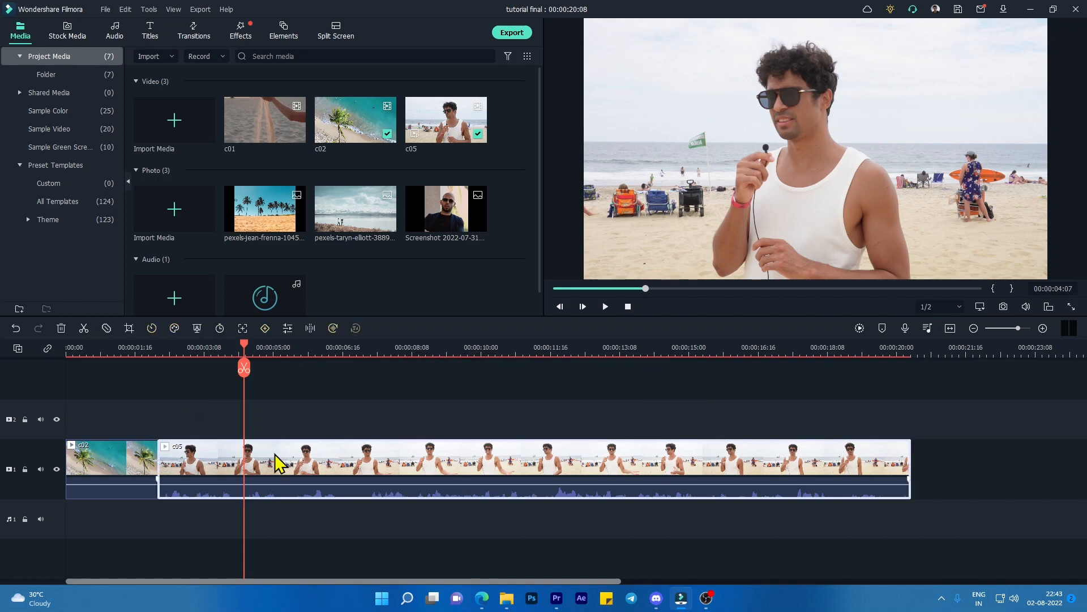
{"action": "key", "text": "ctrl+b"}
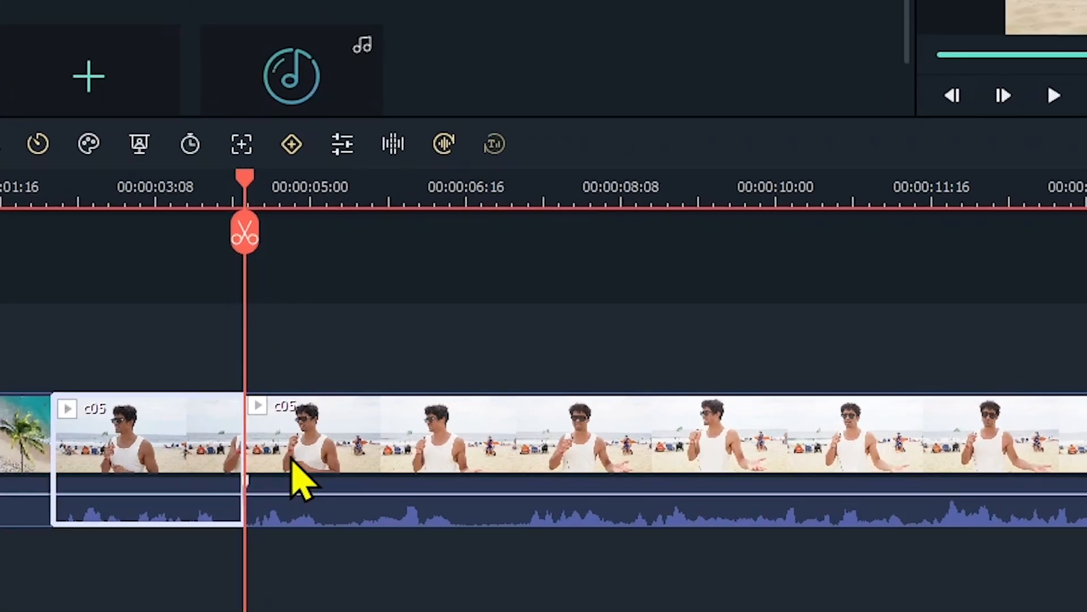
{"action": "left_click", "coordinate": [264, 471]}
{"action": "left_click", "coordinate": [226, 478]}
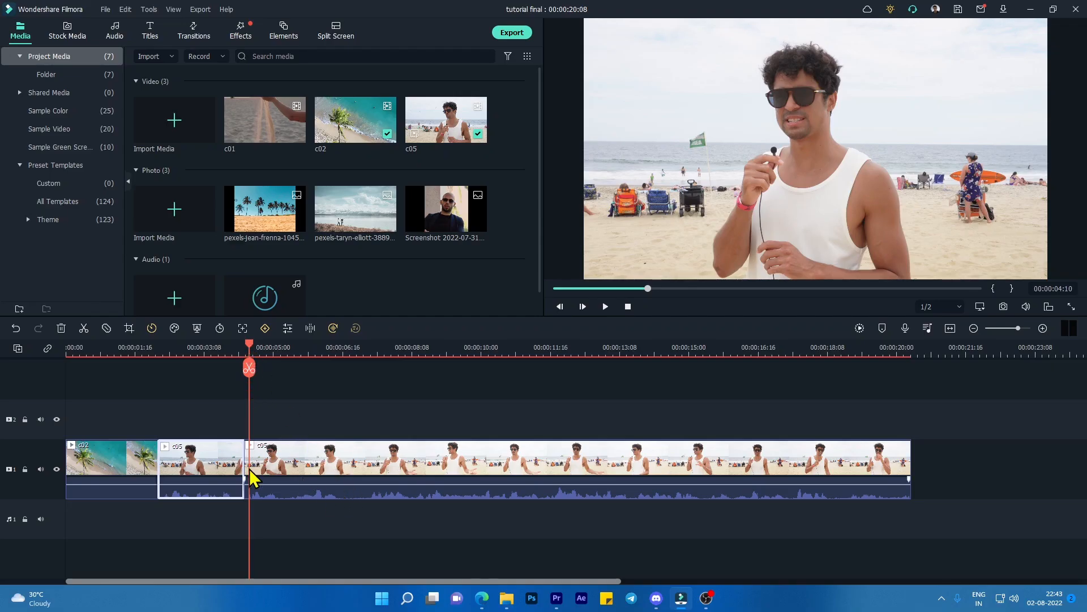
Step: Try trimming the start of the second c05 piece to shorten it, and undo the trim
{"action": "left_click", "coordinate": [247, 468]}
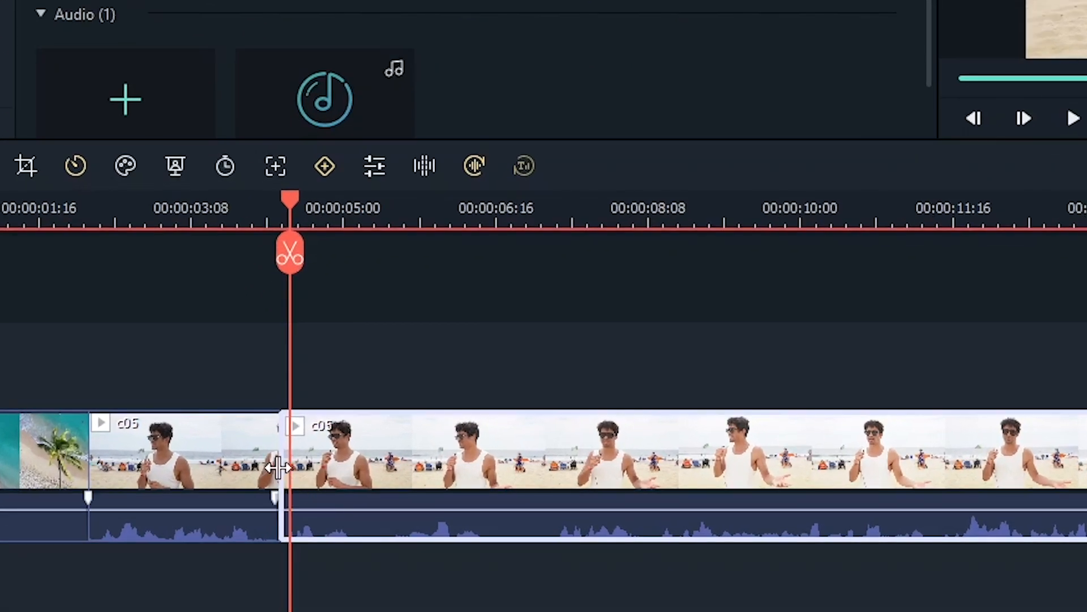
{"action": "left_click_drag", "start_coordinate": [278, 468], "coordinate": [517, 591]}
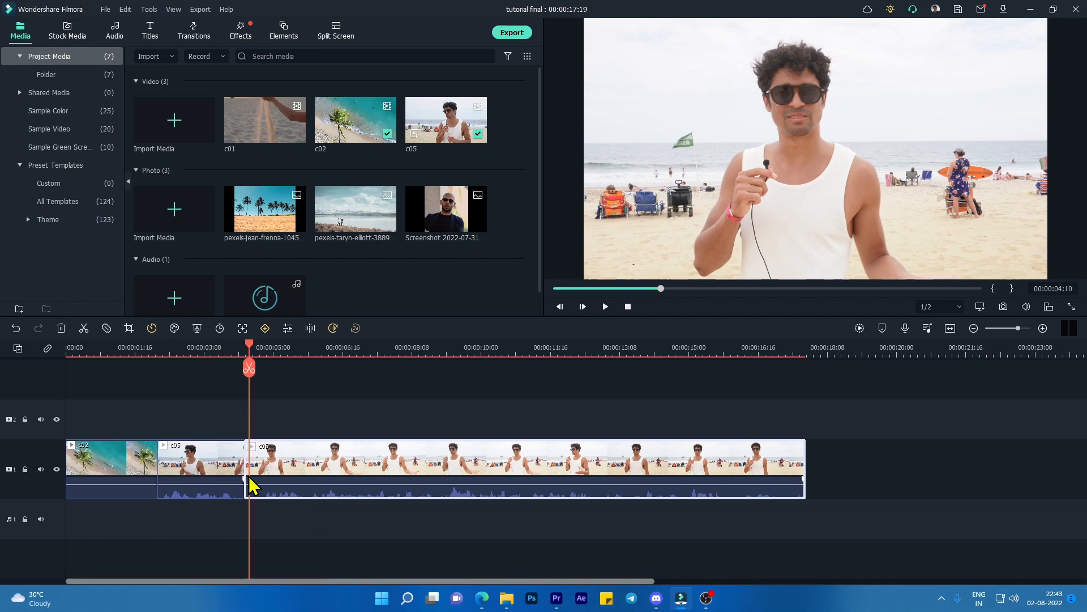
{"action": "key", "text": "ctrl+z"}
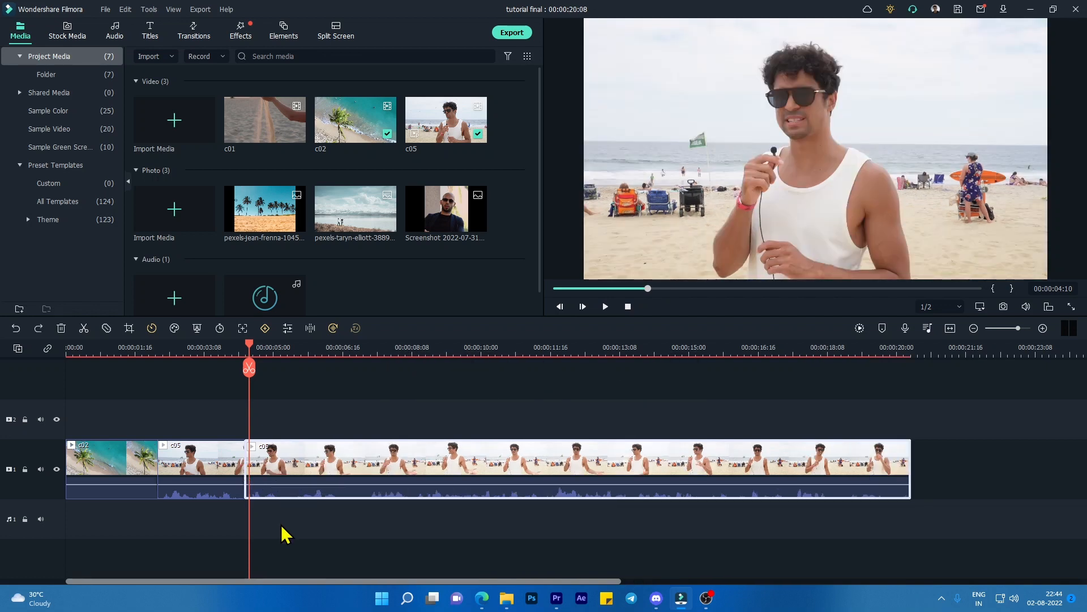
Step: Split the second c05 piece at 00:00:07:00 and delete the section between the two cuts
{"action": "left_click_drag", "start_coordinate": [250, 342], "coordinate": [358, 368]}
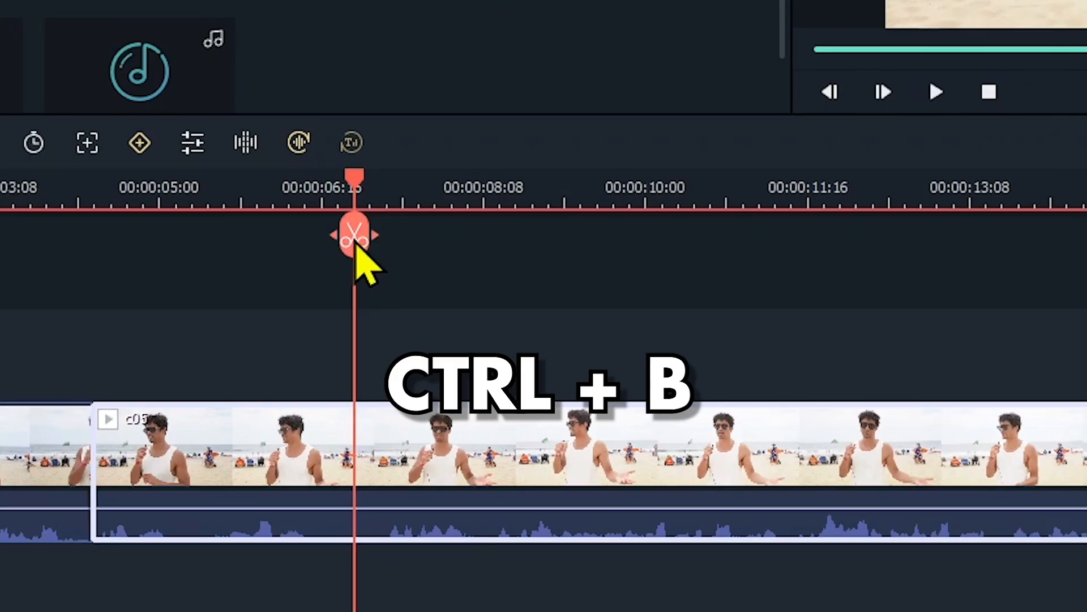
{"action": "key", "text": "ctrl+b"}
{"action": "left_click", "coordinate": [204, 475]}
{"action": "left_click", "coordinate": [296, 469]}
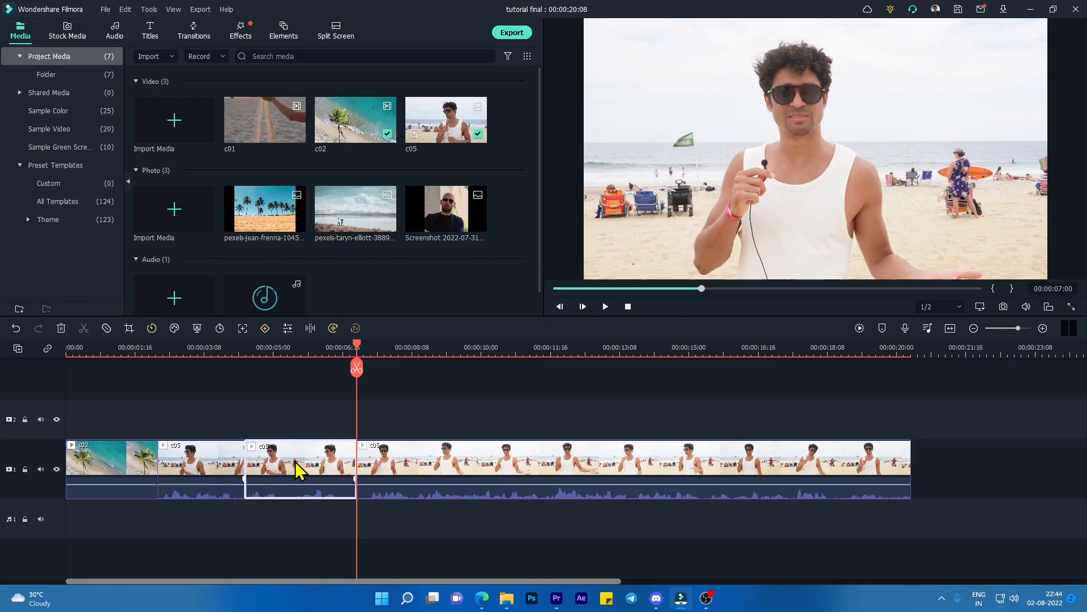
{"action": "left_click", "coordinate": [365, 475]}
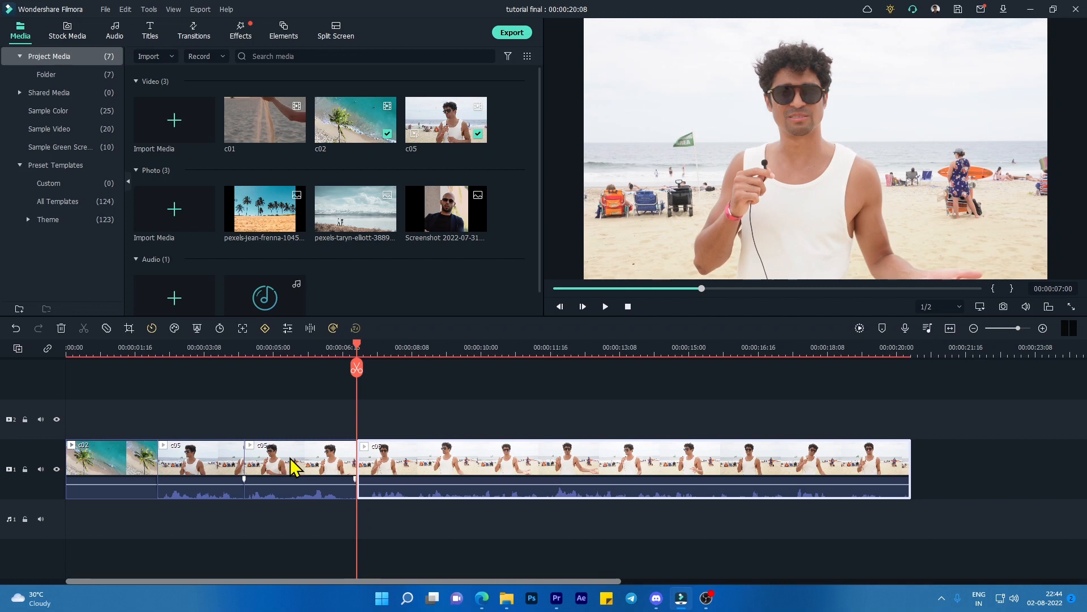
{"action": "left_click", "coordinate": [291, 461]}
{"action": "key", "text": "Delete"}
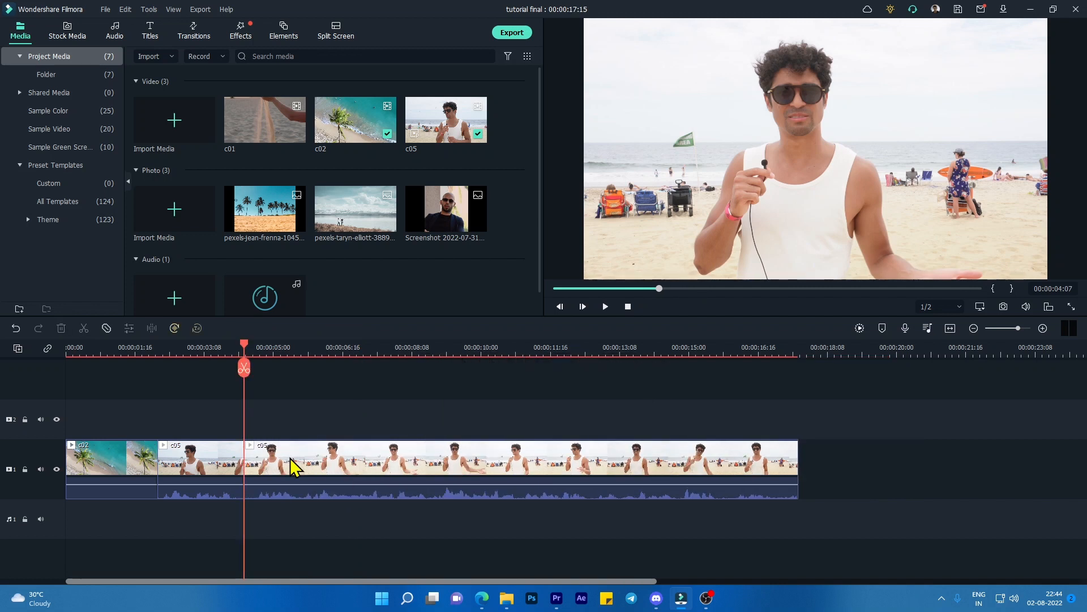
Step: Cut the last c05 piece near the 9- and 11-second marks with the playhead scissors and delete the section between the cuts
{"action": "left_click_drag", "start_coordinate": [246, 420], "coordinate": [429, 430]}
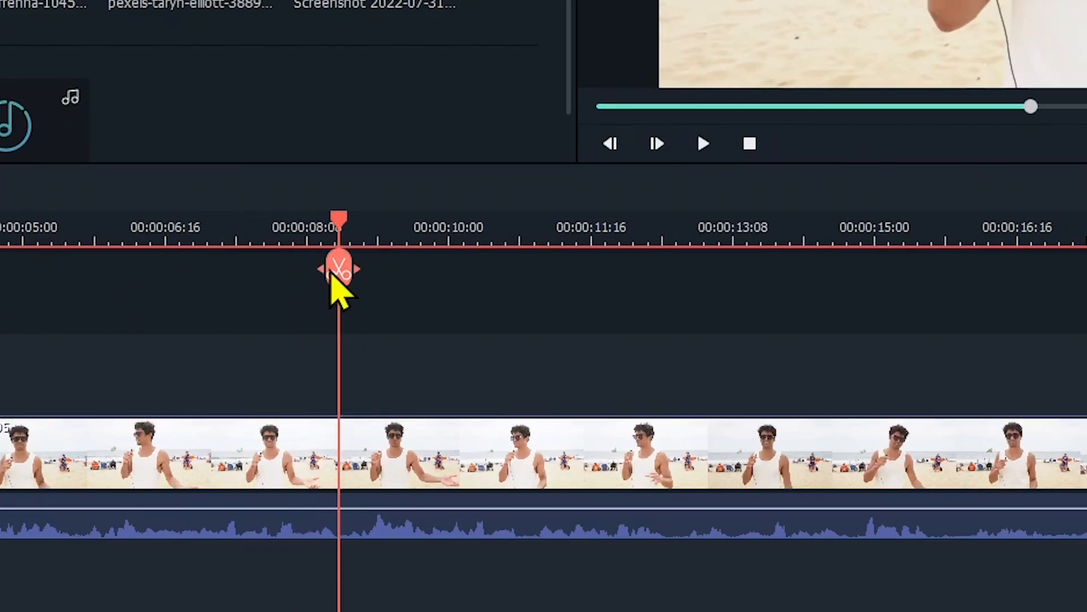
{"action": "left_click", "coordinate": [334, 276]}
{"action": "left_click_drag", "start_coordinate": [335, 278], "coordinate": [542, 281]}
{"action": "left_click", "coordinate": [538, 273]}
{"action": "left_click", "coordinate": [444, 486]}
{"action": "key", "text": "Delete"}
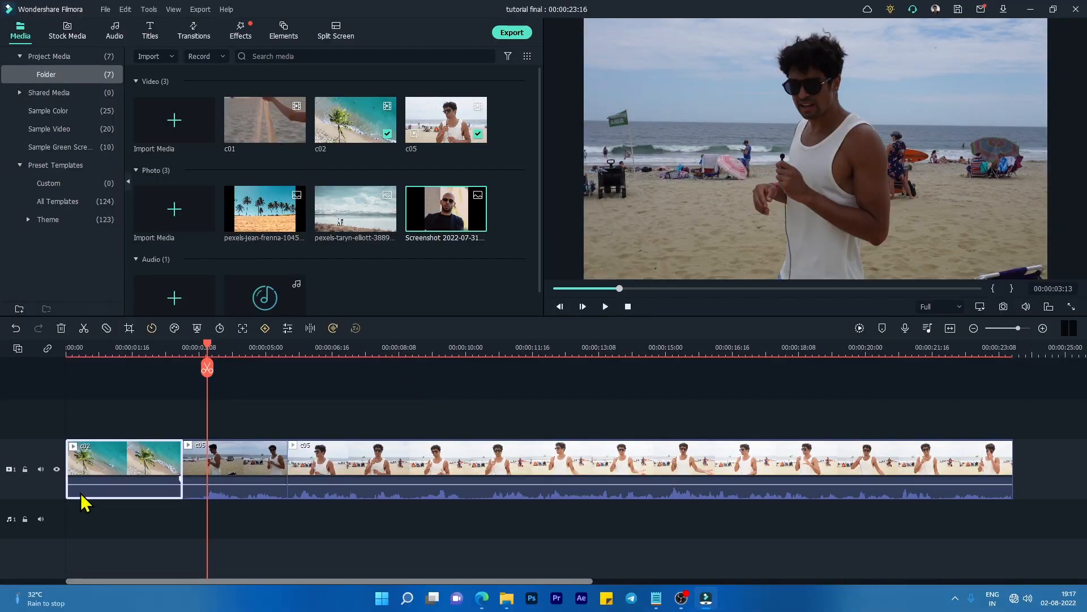
Step: Select all three clips on the video track and move them together to begin at about 5.5 seconds
{"action": "left_click_drag", "start_coordinate": [124, 414], "coordinate": [454, 515]}
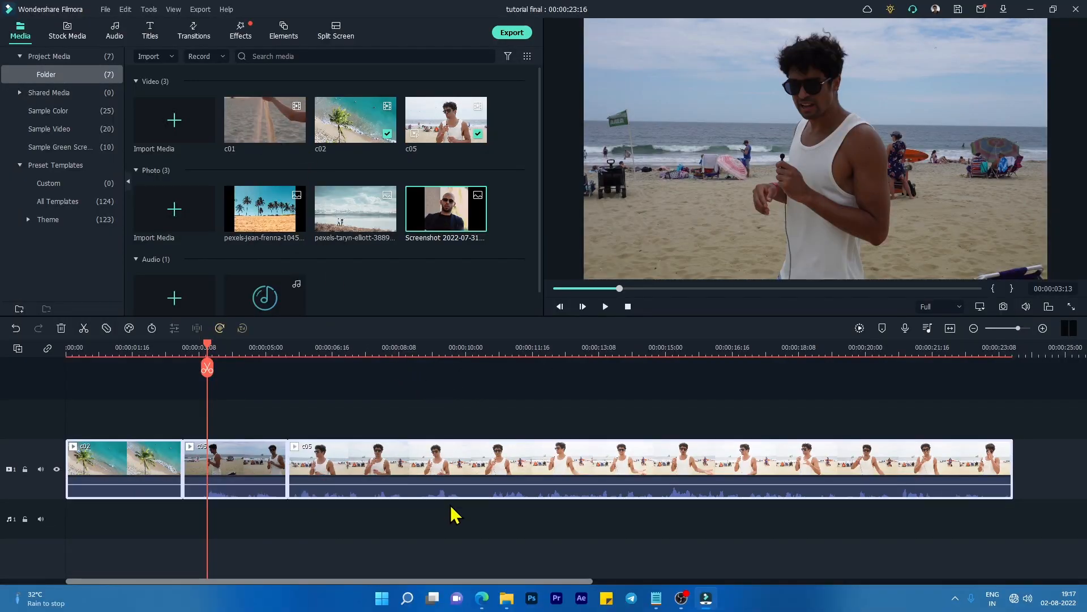
{"action": "left_click_drag", "start_coordinate": [122, 470], "coordinate": [345, 469]}
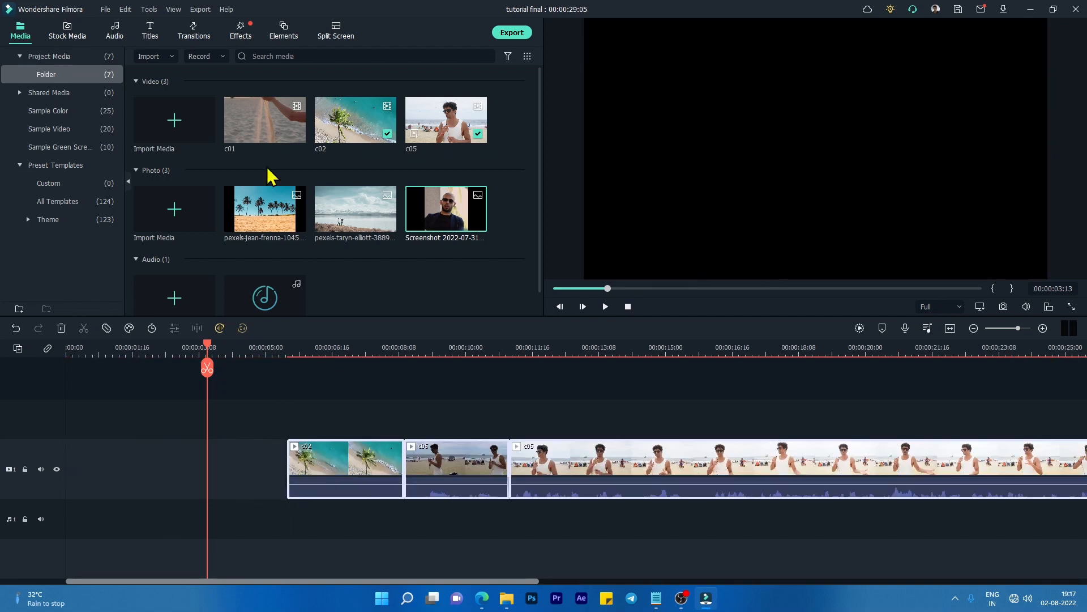
Step: Place the marked range of c01 at the start of the video track and close the gap before c02
{"action": "double_click", "coordinate": [252, 125]}
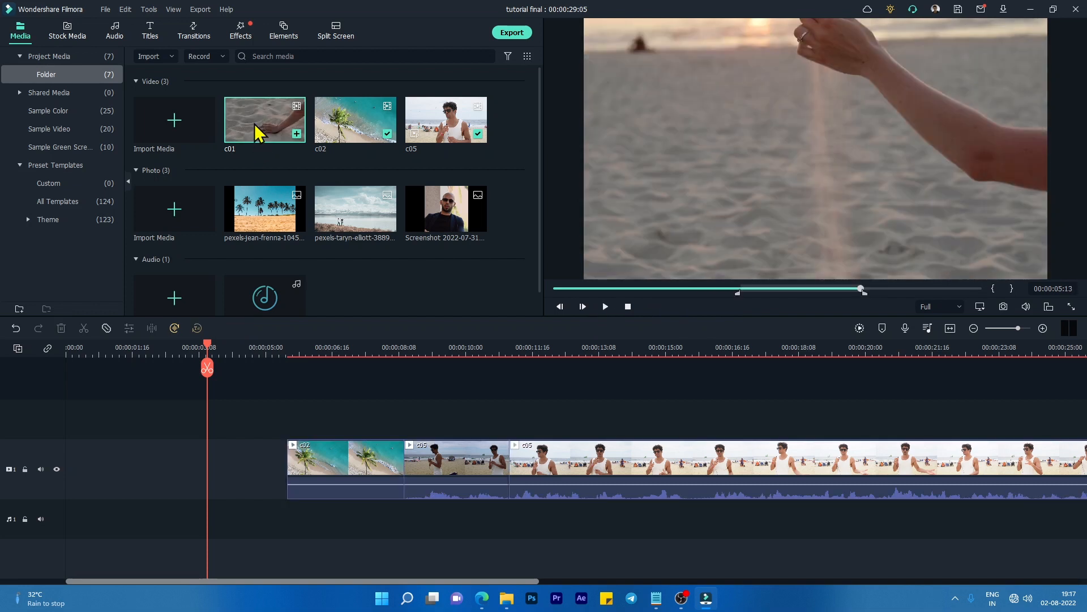
{"action": "left_click_drag", "start_coordinate": [257, 134], "coordinate": [113, 472]}
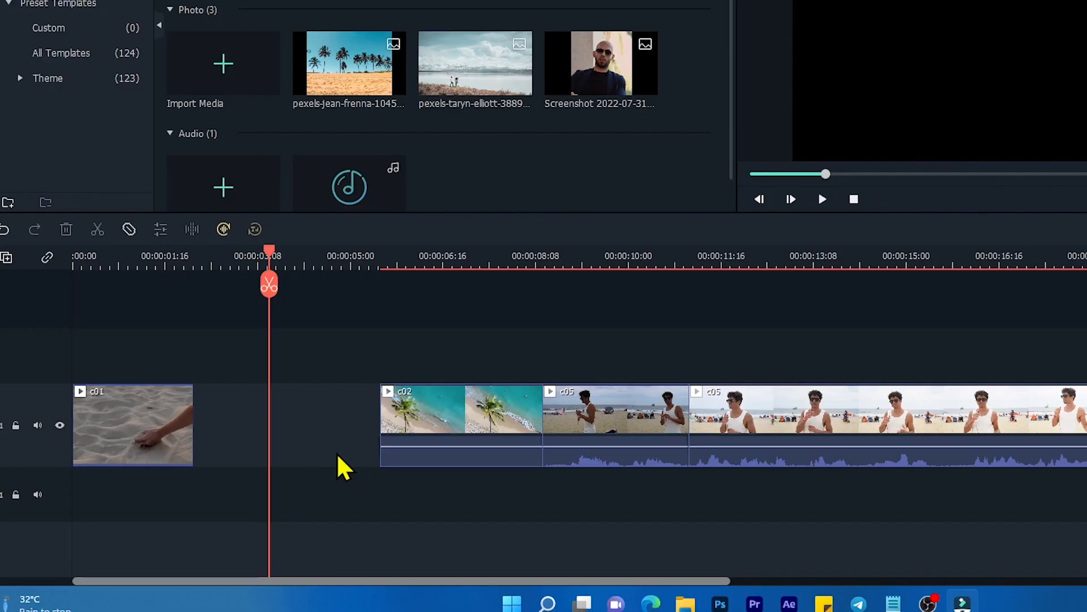
{"action": "left_click", "coordinate": [332, 430]}
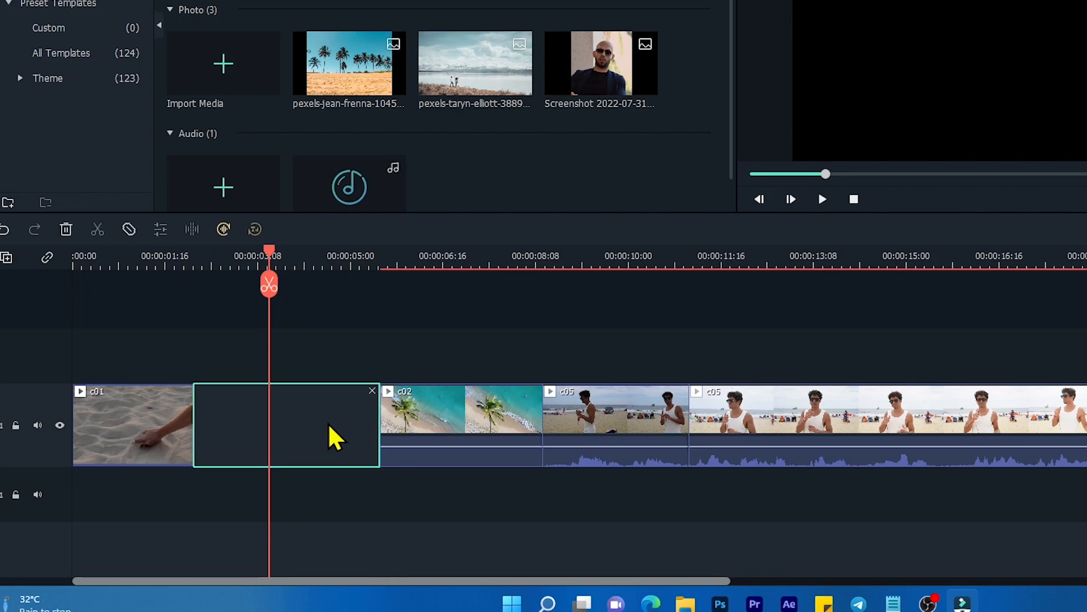
{"action": "key", "text": "Delete"}
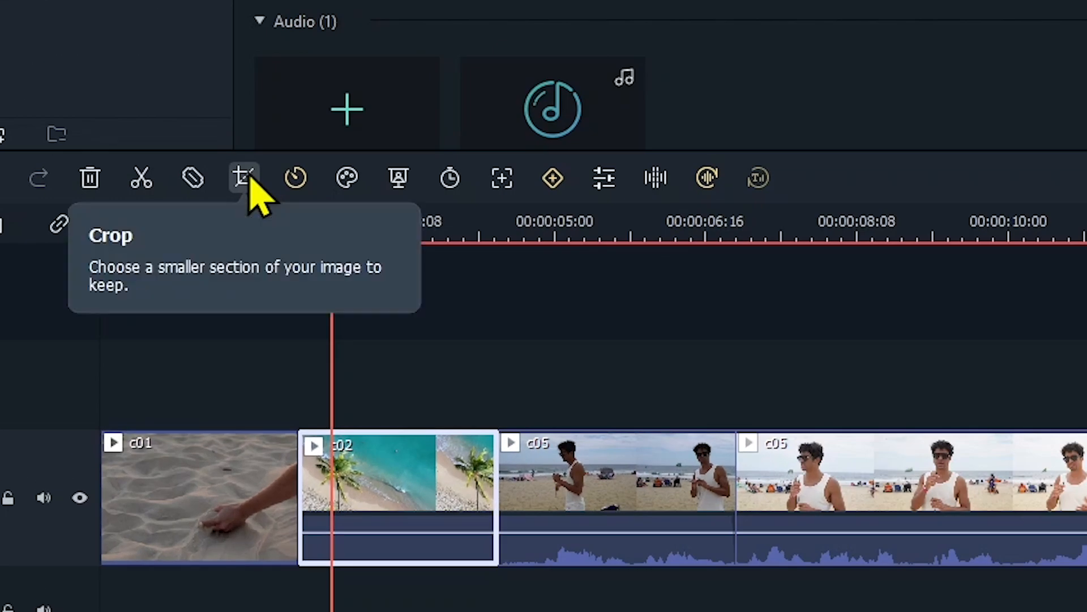
Step: Crop the c02 clip to a 2602 x 1464 frame at 16:9, moved over the sea and the palm's upper part
{"action": "left_click", "coordinate": [129, 328]}
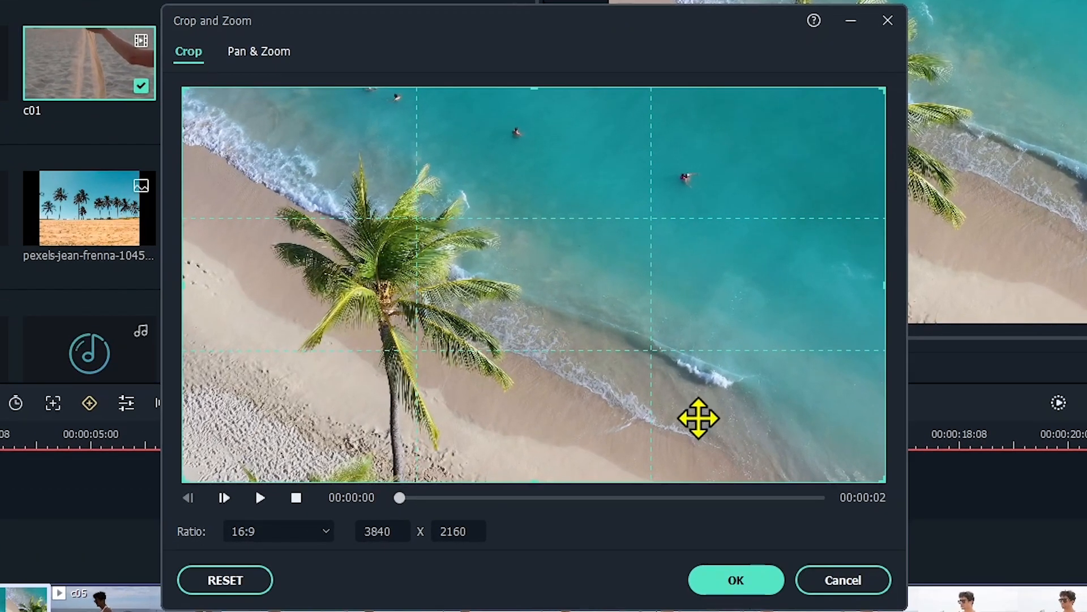
{"action": "left_click_drag", "start_coordinate": [878, 483], "coordinate": [658, 354]}
{"action": "left_click_drag", "start_coordinate": [453, 257], "coordinate": [665, 295]}
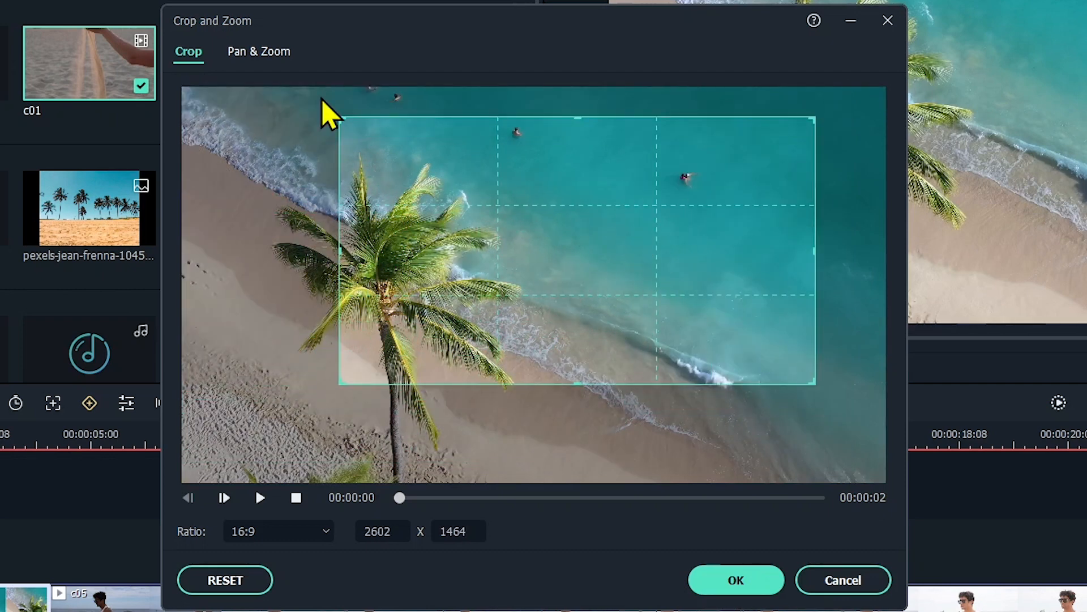
Step: Apply the From near to far Pan & Zoom to the c02 clip and scrub through it on the timeline
{"action": "left_click", "coordinate": [274, 58]}
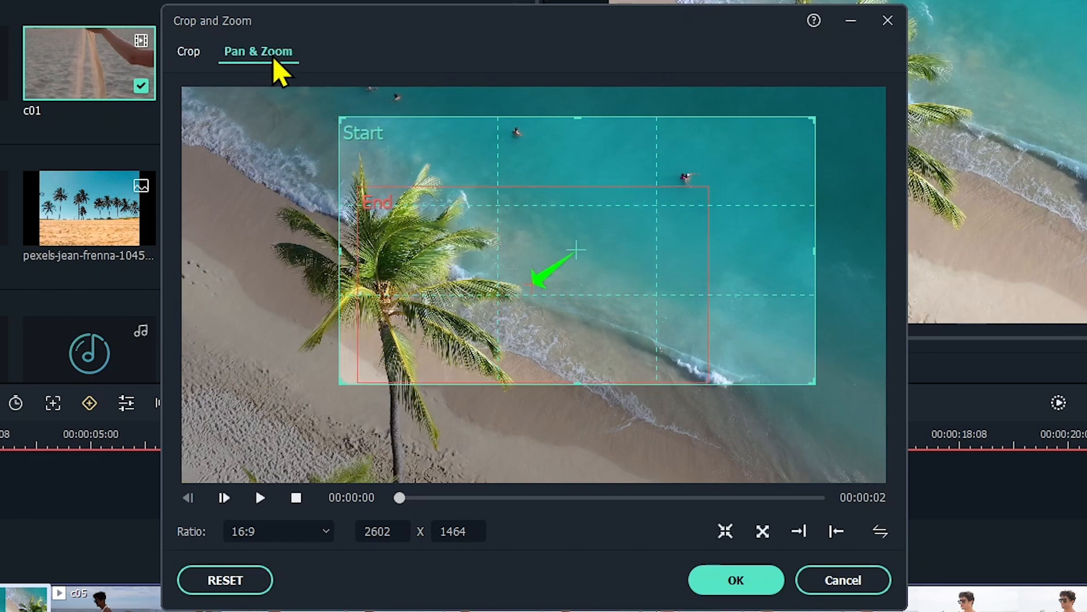
{"action": "left_click", "coordinate": [725, 531]}
{"action": "left_click", "coordinate": [763, 531]}
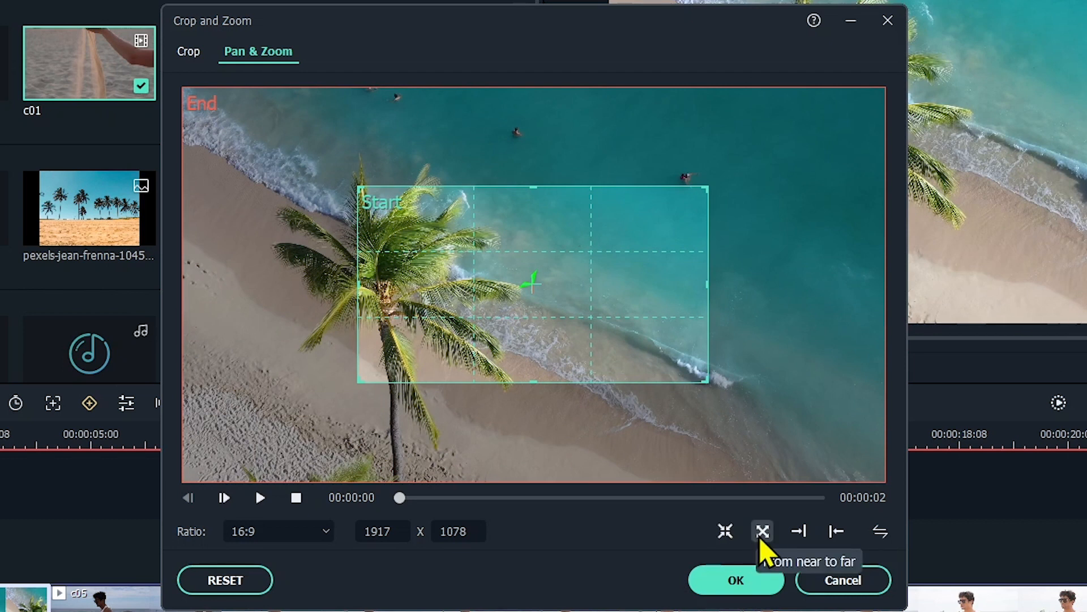
{"action": "left_click", "coordinate": [732, 583]}
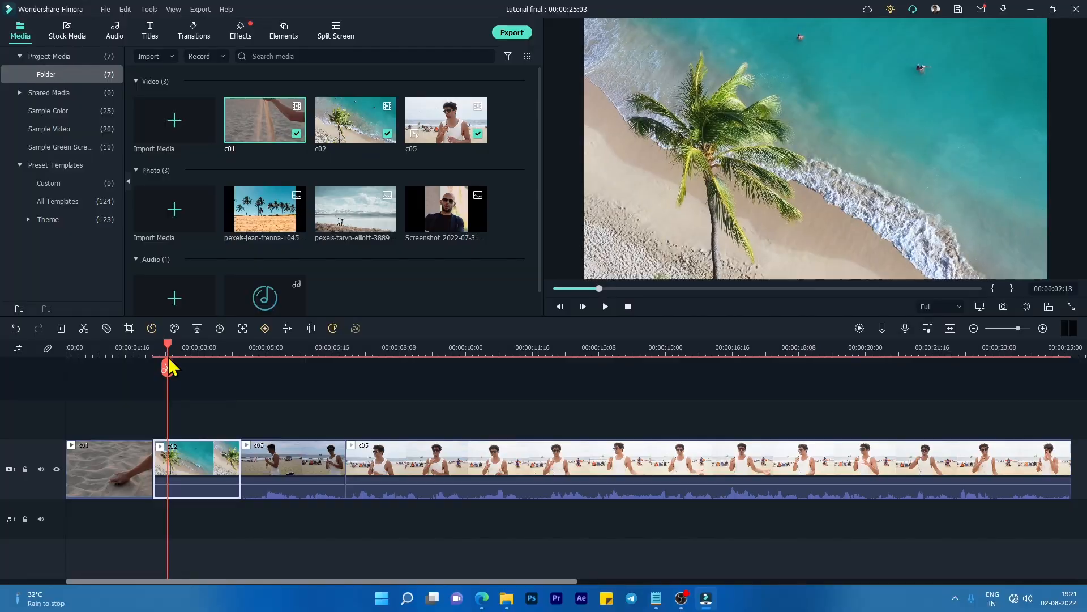
{"action": "left_click_drag", "start_coordinate": [170, 367], "coordinate": [223, 364]}
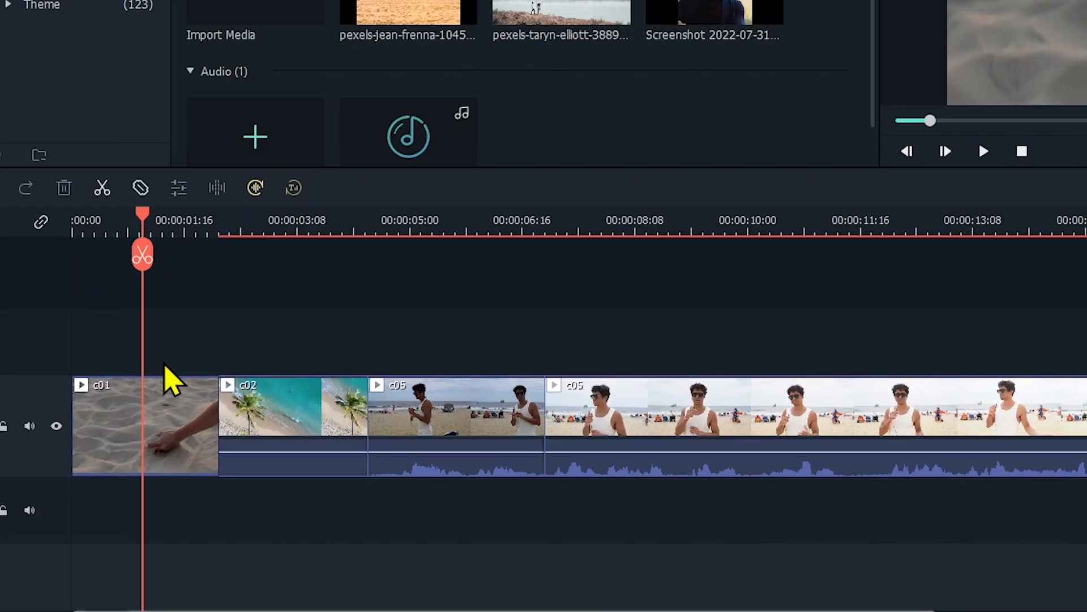
Step: Apply the Montage speed ramping preset to the c01 clip and play it back
{"action": "right_click", "coordinate": [179, 430]}
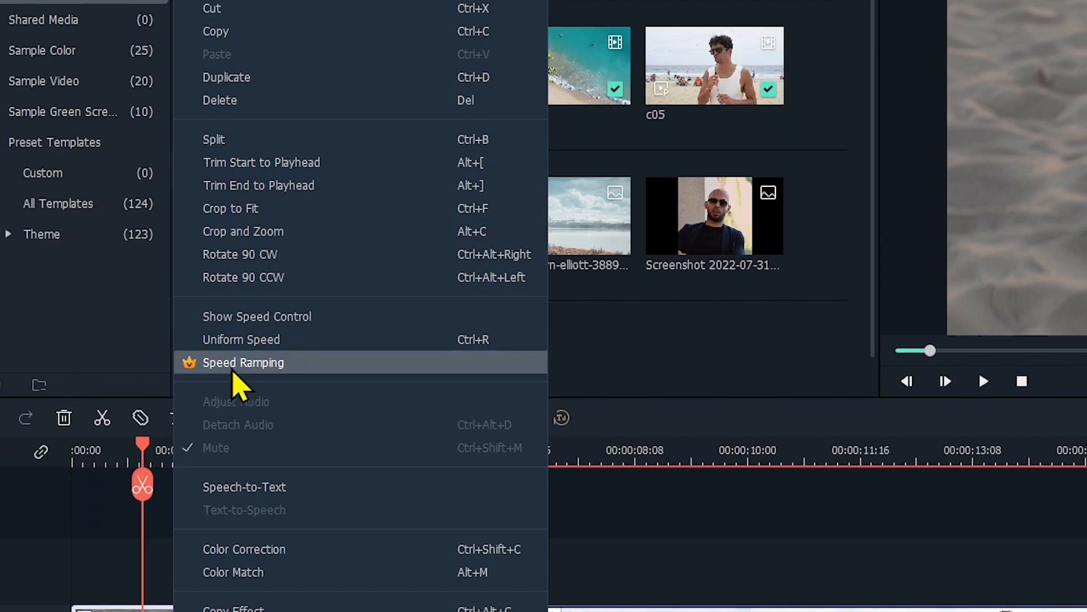
{"action": "left_click", "coordinate": [232, 369]}
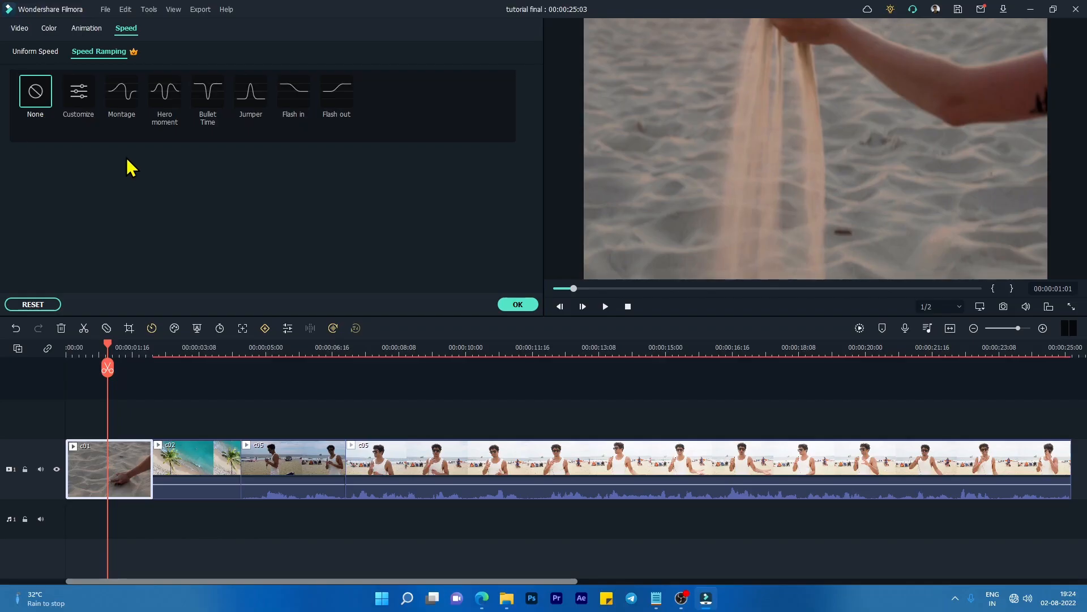
{"action": "left_click", "coordinate": [123, 118]}
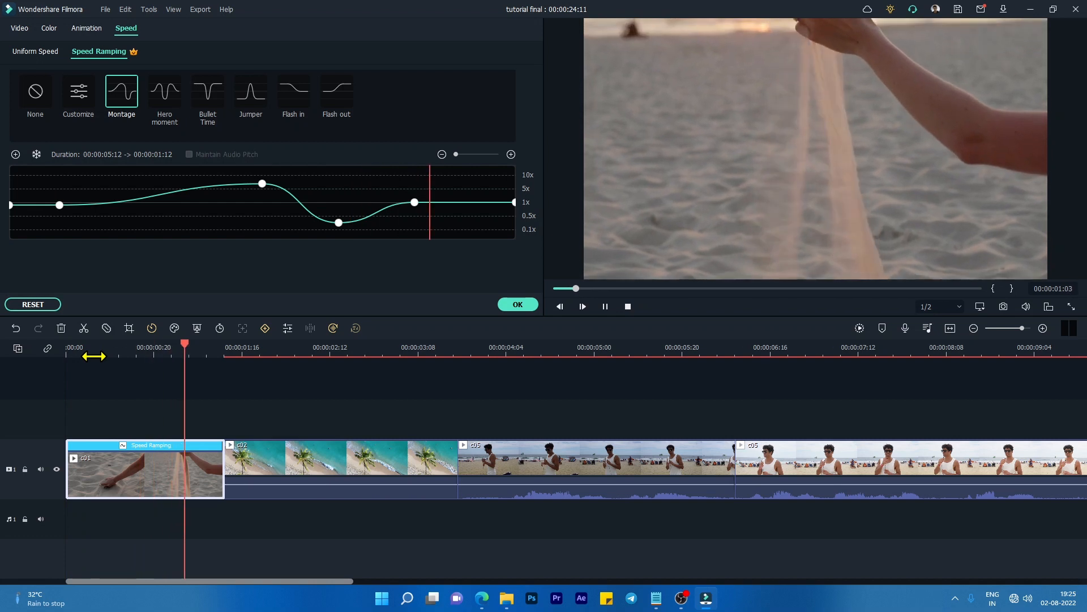
{"action": "key", "text": "space"}
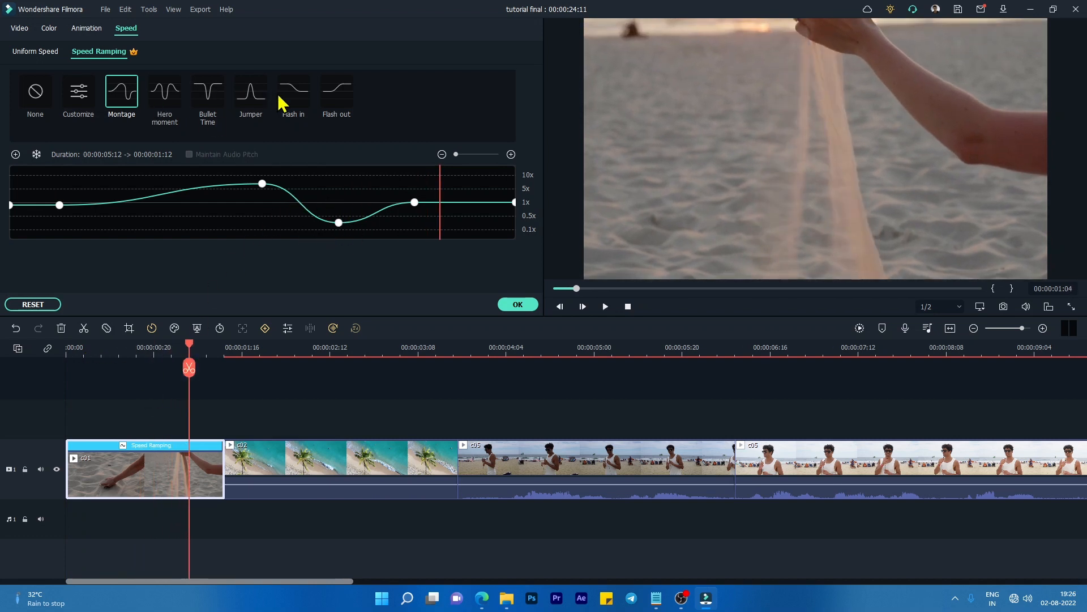
Step: Customize the c01 clip's speed ramping curve with a faster start and a slower end, and play back the result
{"action": "left_click", "coordinate": [79, 97]}
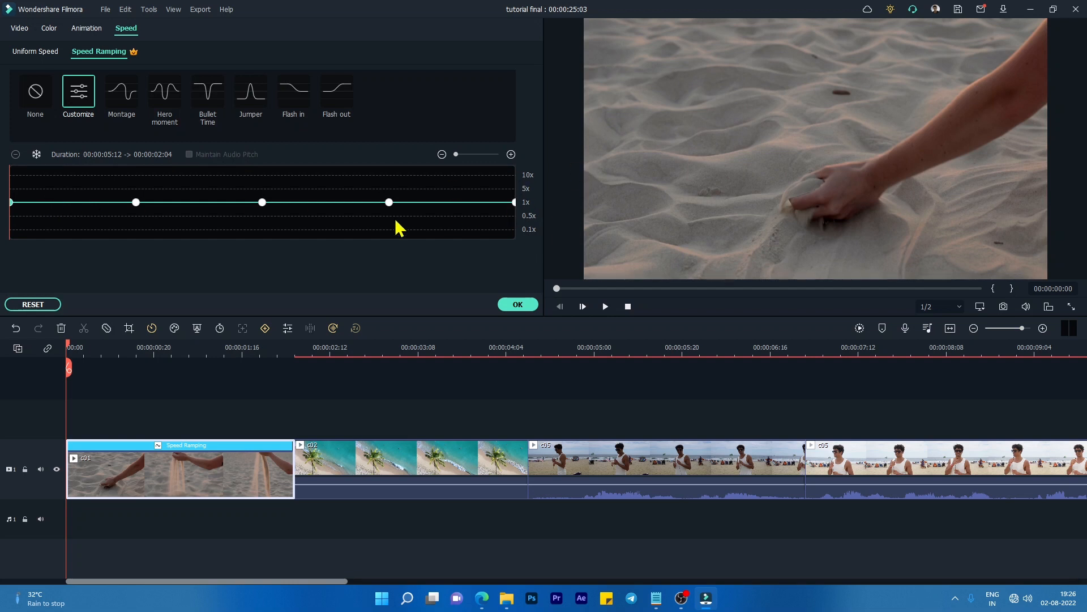
{"action": "left_click_drag", "start_coordinate": [10, 201], "coordinate": [11, 191]}
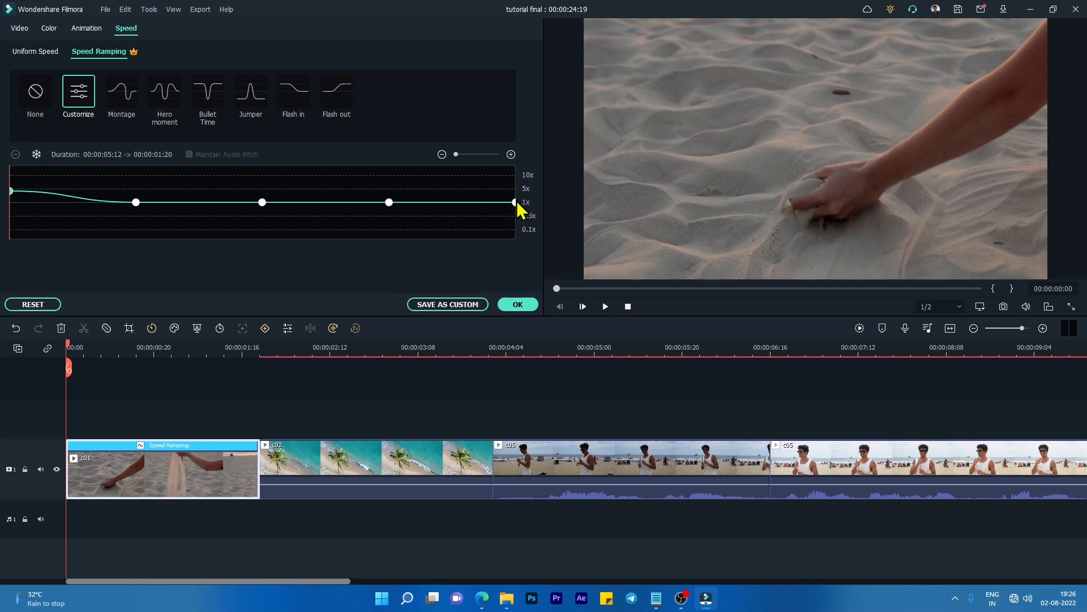
{"action": "left_click_drag", "start_coordinate": [514, 202], "coordinate": [516, 214]}
{"action": "left_click", "coordinate": [518, 304]}
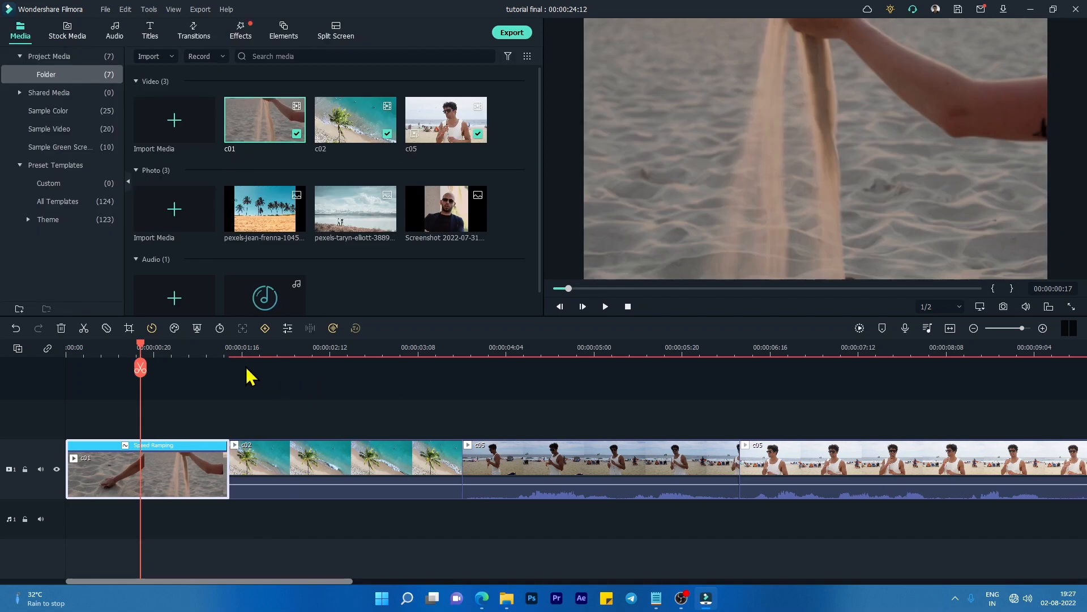
{"action": "double_click", "coordinate": [197, 467]}
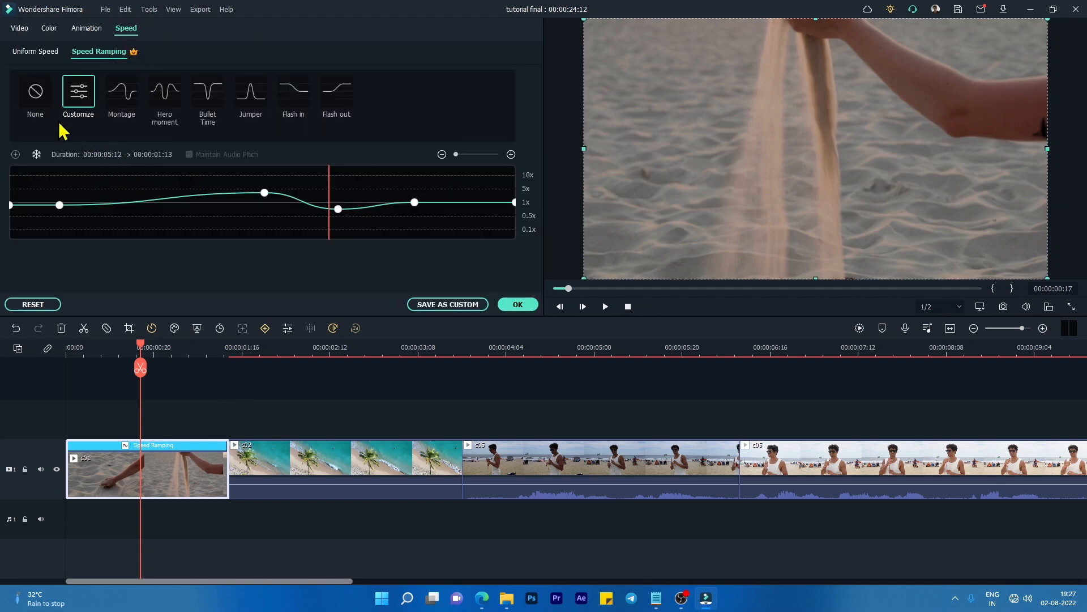
{"action": "left_click", "coordinate": [36, 93]}
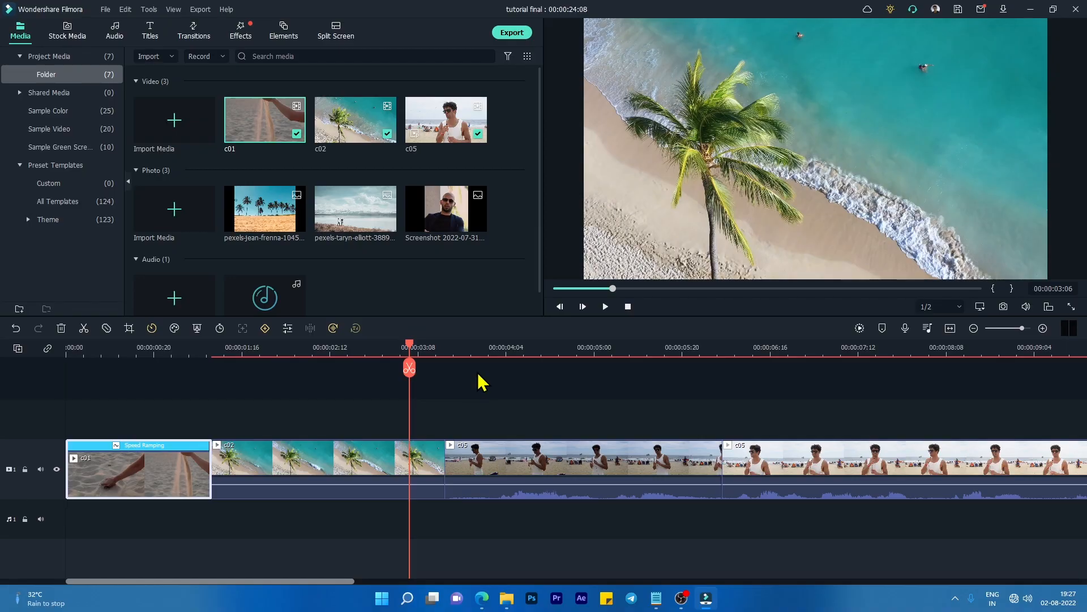
{"action": "key", "text": "space"}
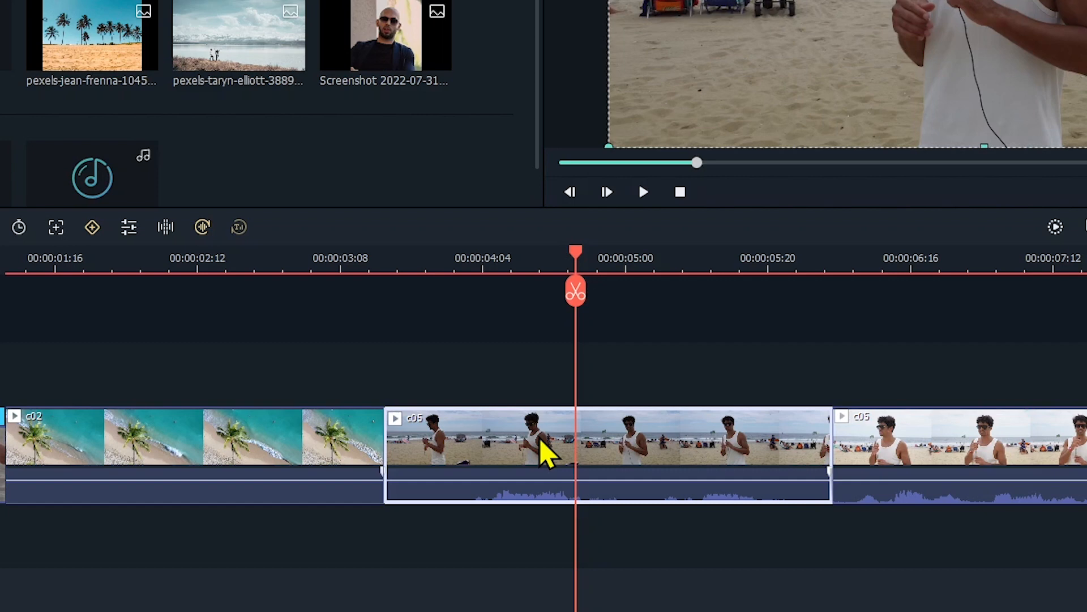
Step: Enable Normal Denoise at the Weak level for the audio of the first c05 clip
{"action": "double_click", "coordinate": [546, 467]}
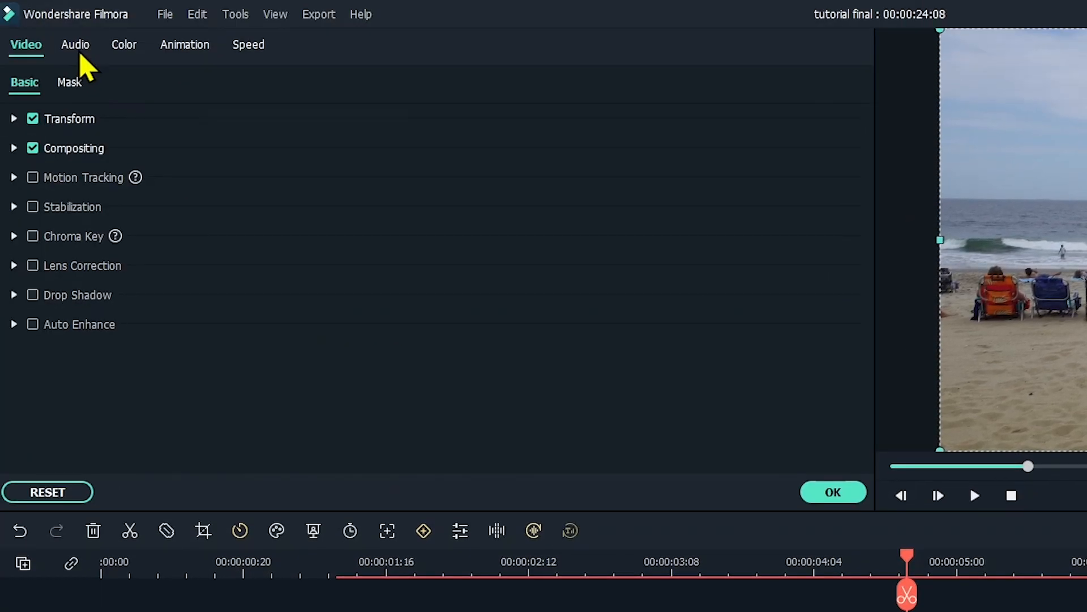
{"action": "left_click", "coordinate": [78, 47]}
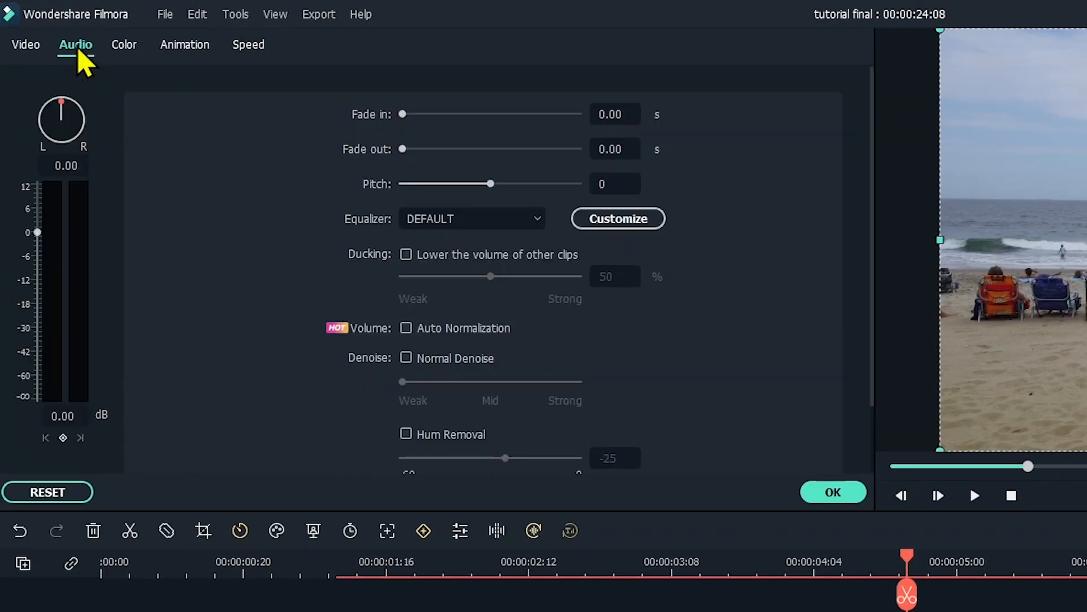
{"action": "left_click", "coordinate": [406, 358]}
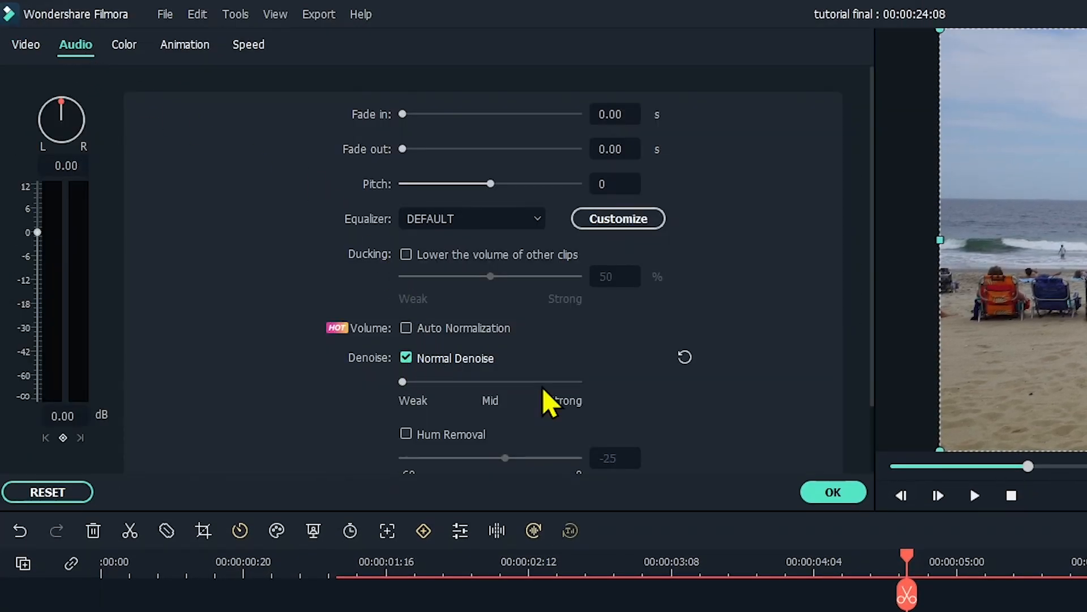
{"action": "scroll", "coordinate": [546, 403], "scroll_direction": "down", "scroll_amount": 3}
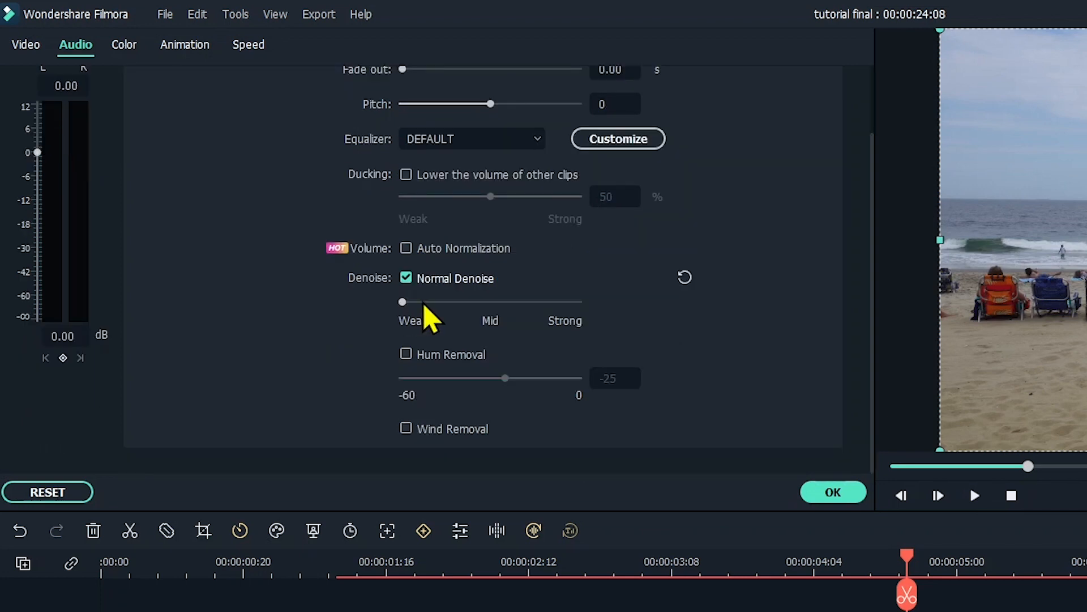
{"action": "left_click", "coordinate": [818, 494]}
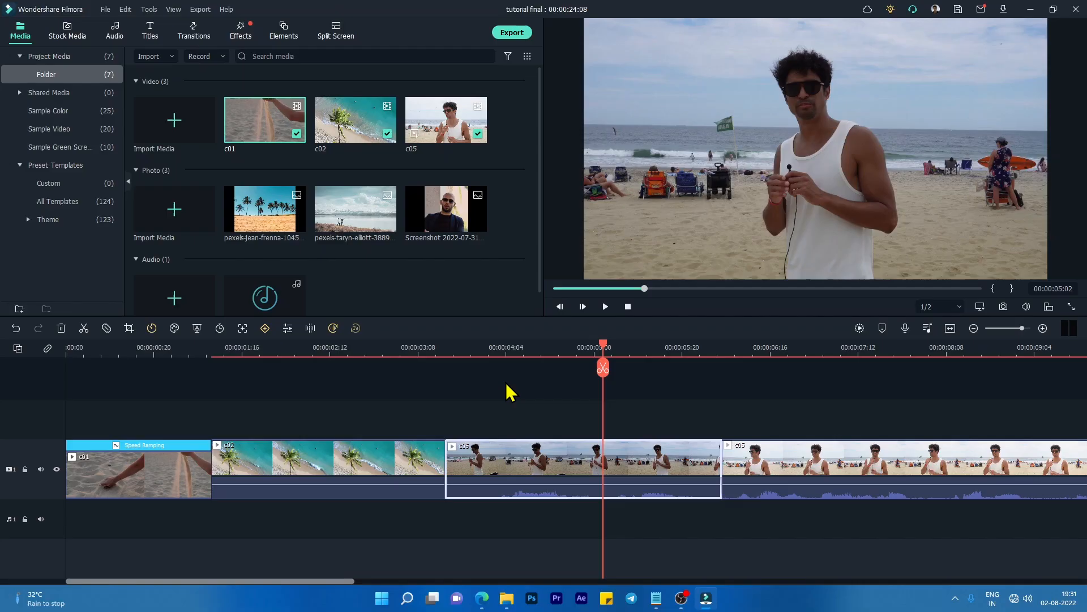
Step: Reopen the first c05 clip's audio settings and play the clip to check its denoised sound
{"action": "double_click", "coordinate": [538, 463]}
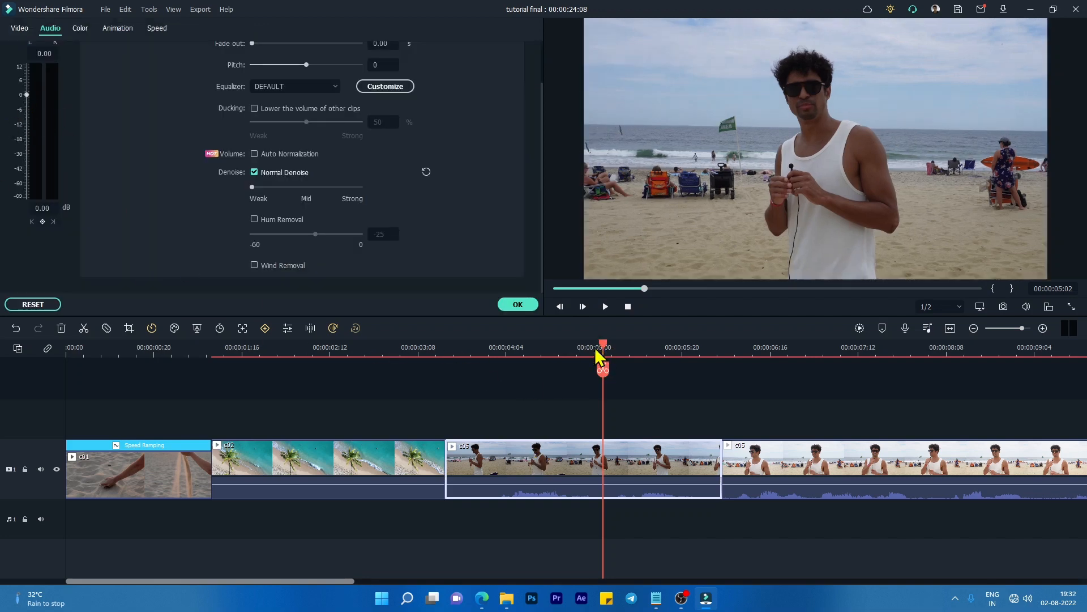
{"action": "left_click_drag", "start_coordinate": [602, 366], "coordinate": [504, 368]}
{"action": "key", "text": "space"}
{"action": "key", "text": "space"}
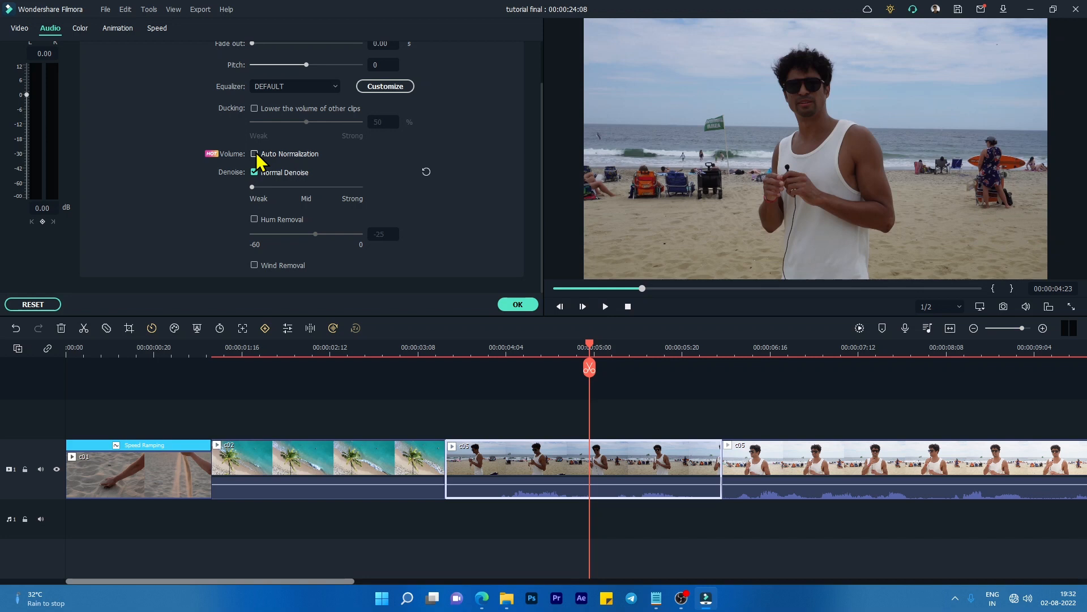
{"action": "left_click", "coordinate": [515, 393]}
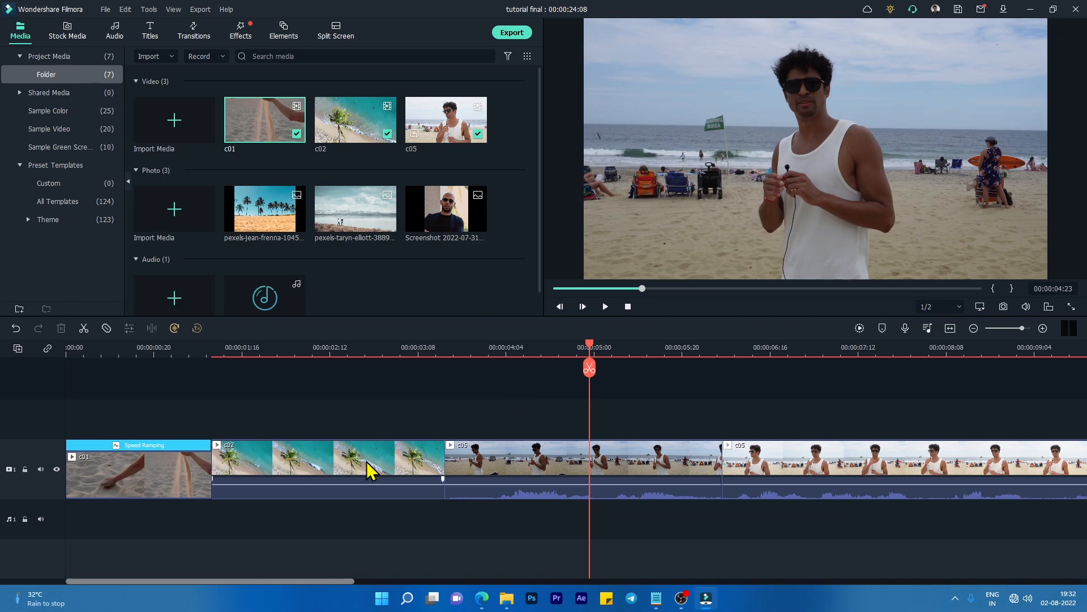
Step: Place the Escapism - Yung Logos music at the start of the first audio track and play it back into the first c05 clip
{"action": "scroll", "coordinate": [286, 309], "scroll_direction": "down", "scroll_amount": 1}
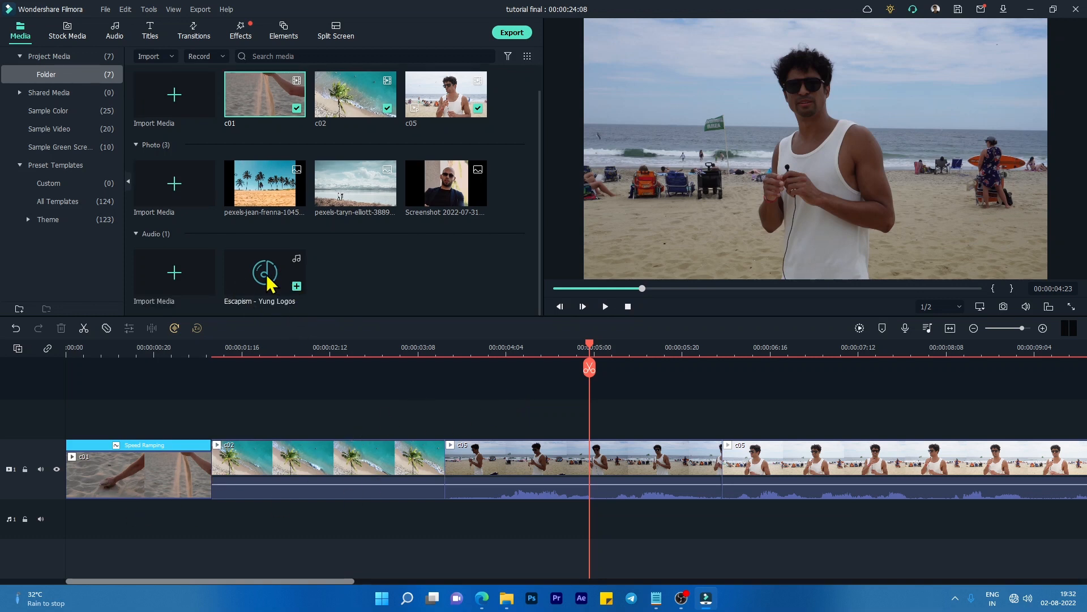
{"action": "left_click_drag", "start_coordinate": [270, 282], "coordinate": [62, 514]}
{"action": "key", "text": "space"}
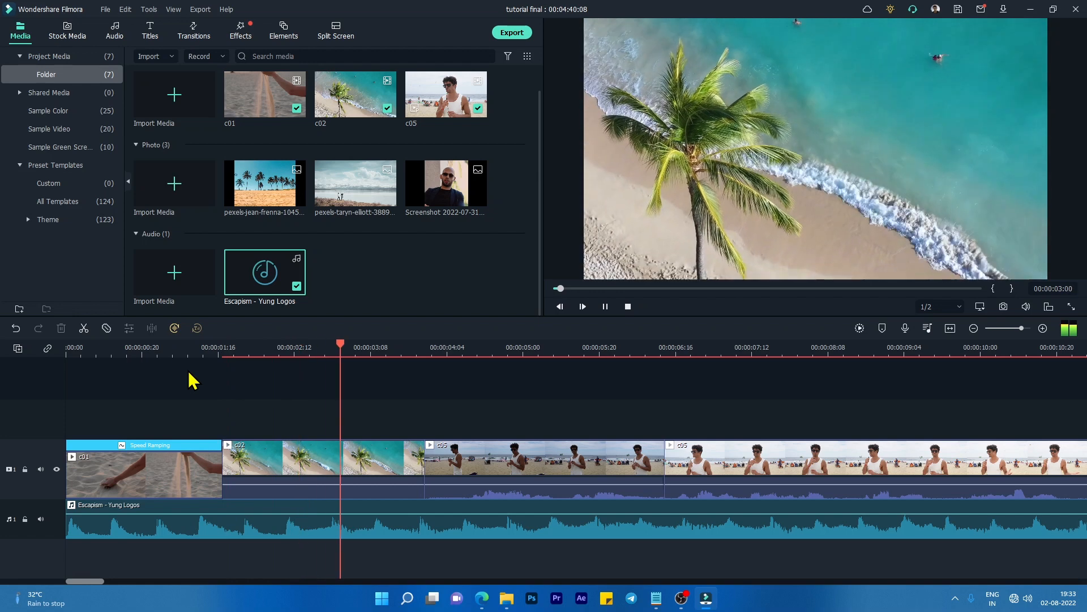
{"action": "left_click", "coordinate": [462, 369]}
{"action": "mouse_move", "coordinate": [463, 368]}
{"action": "left_mouse_down"}
{"action": "mouse_move", "coordinate": [474, 369]}
{"action": "mouse_move", "coordinate": [447, 362]}
{"action": "left_mouse_up"}
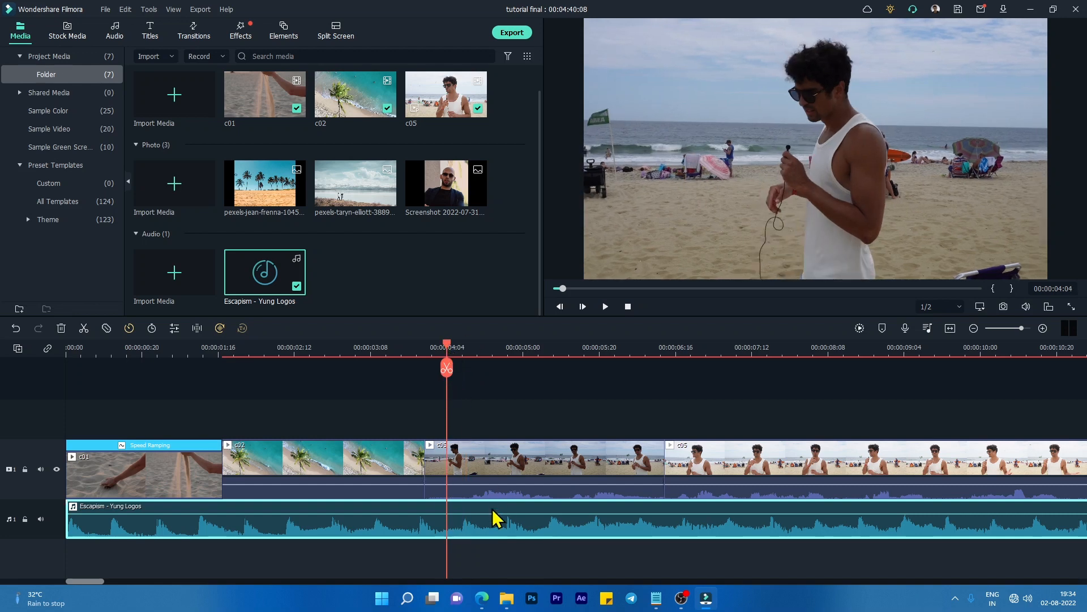
Step: Add music volume keyframes at the start of the first c05 clip and shortly after it, lowering the volume at the second one
{"action": "double_click", "coordinate": [458, 522]}
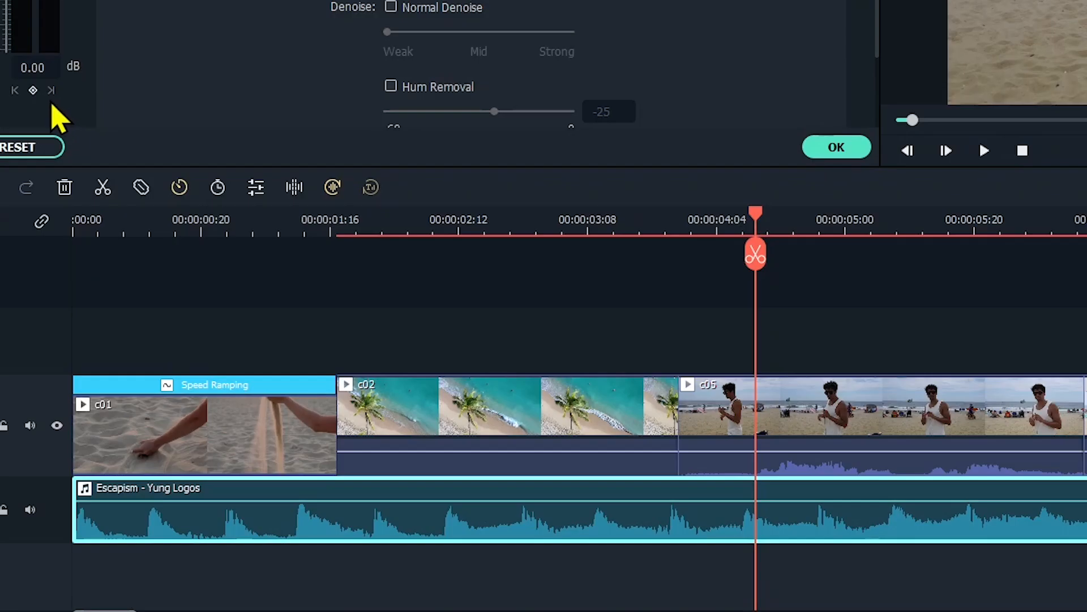
{"action": "left_click", "coordinate": [33, 92]}
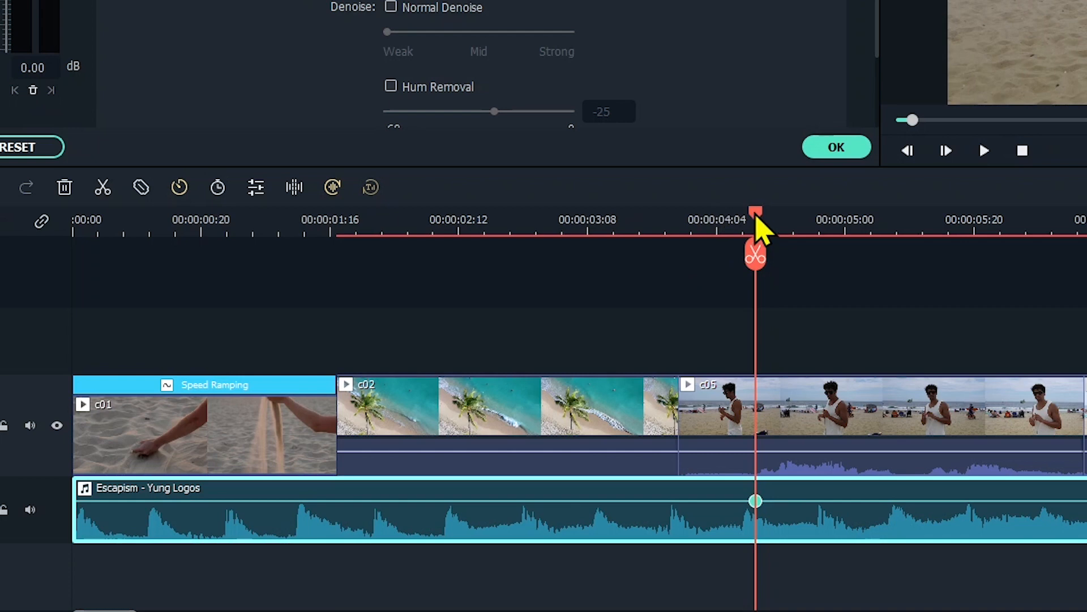
{"action": "left_click_drag", "start_coordinate": [758, 213], "coordinate": [682, 240]}
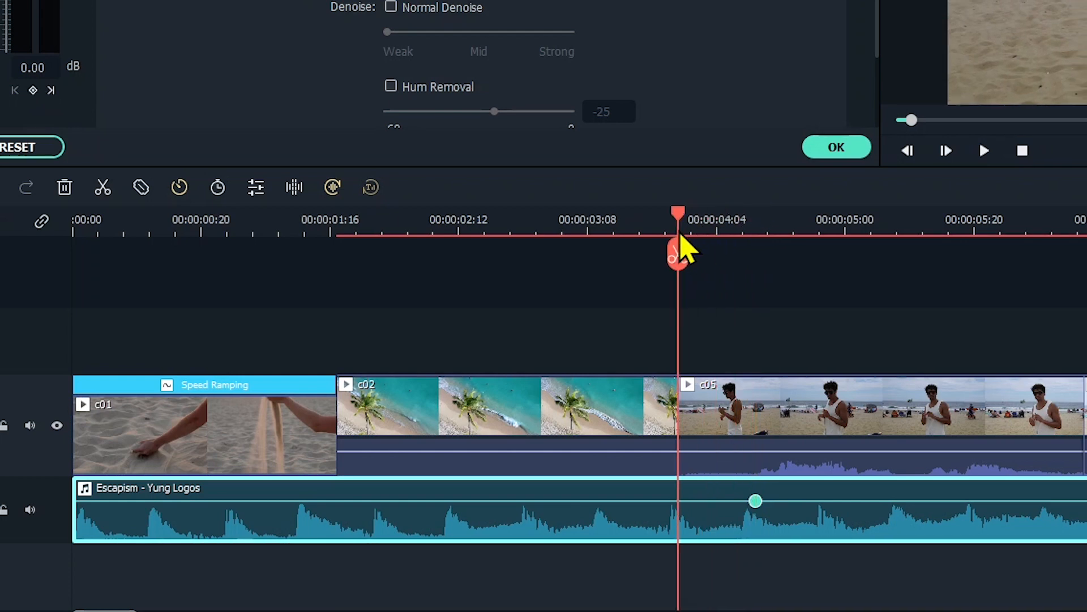
{"action": "left_click", "coordinate": [35, 92]}
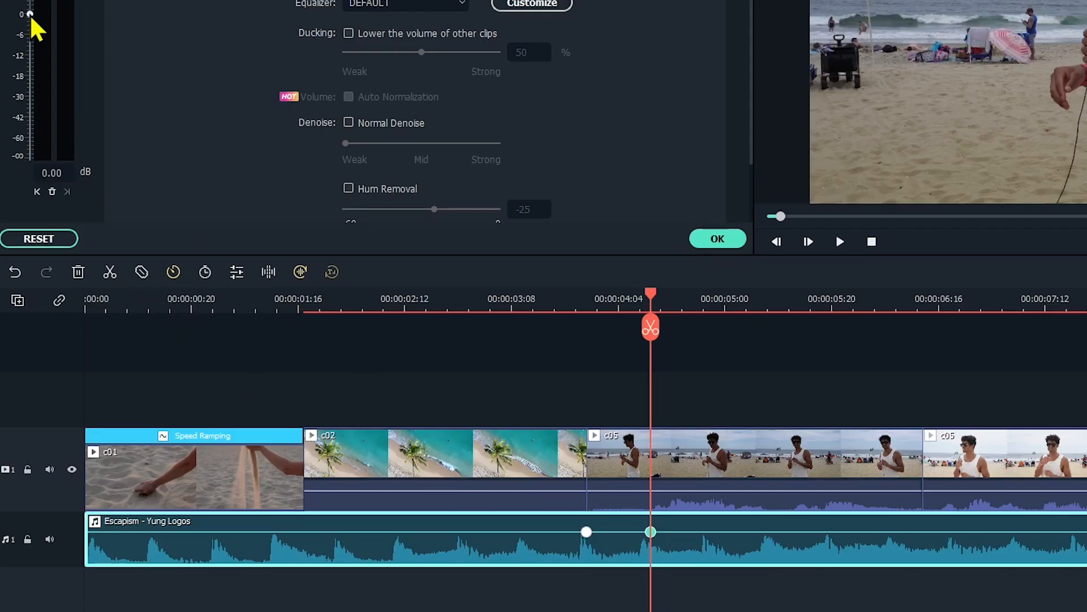
{"action": "left_click_drag", "start_coordinate": [31, 16], "coordinate": [38, 65]}
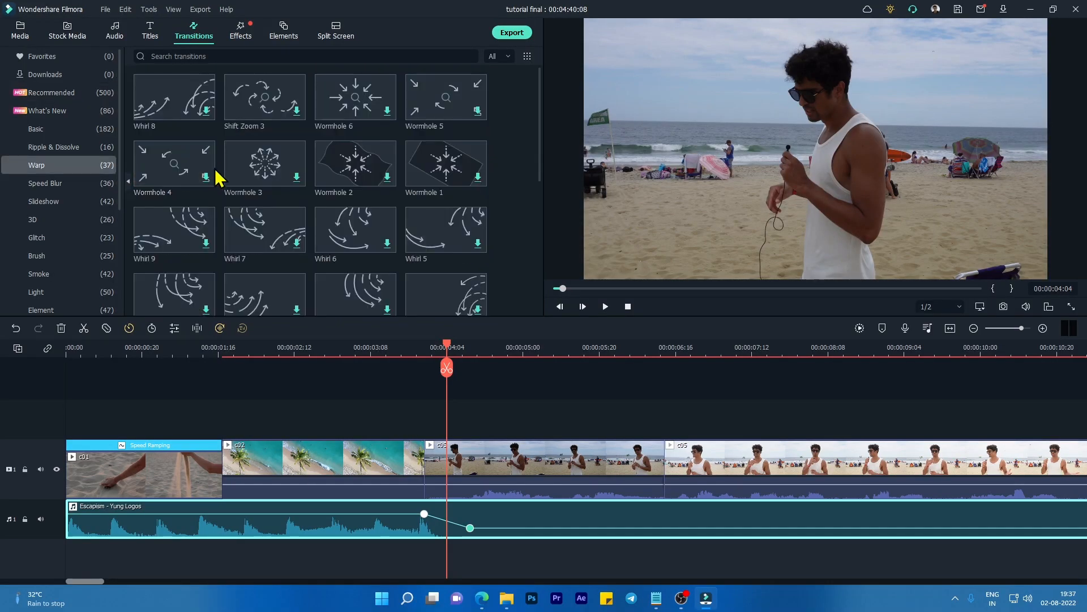
Step: Download the Wormhole 4 warp transition and place it between the c02 clip and the first c05 clip
{"action": "mouse_move", "coordinate": [192, 170]}
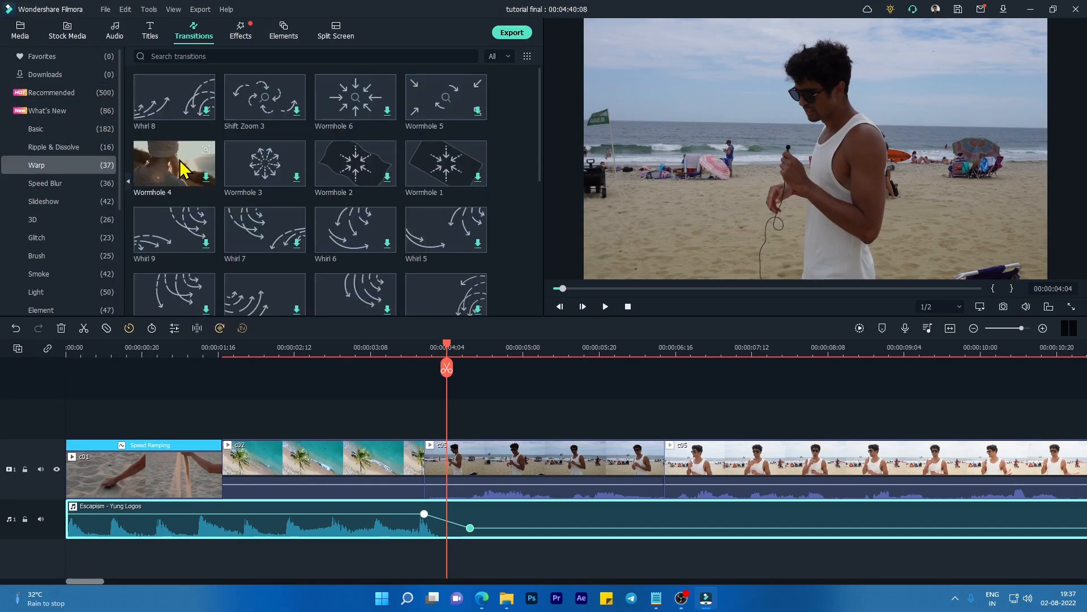
{"action": "left_click", "coordinate": [205, 180]}
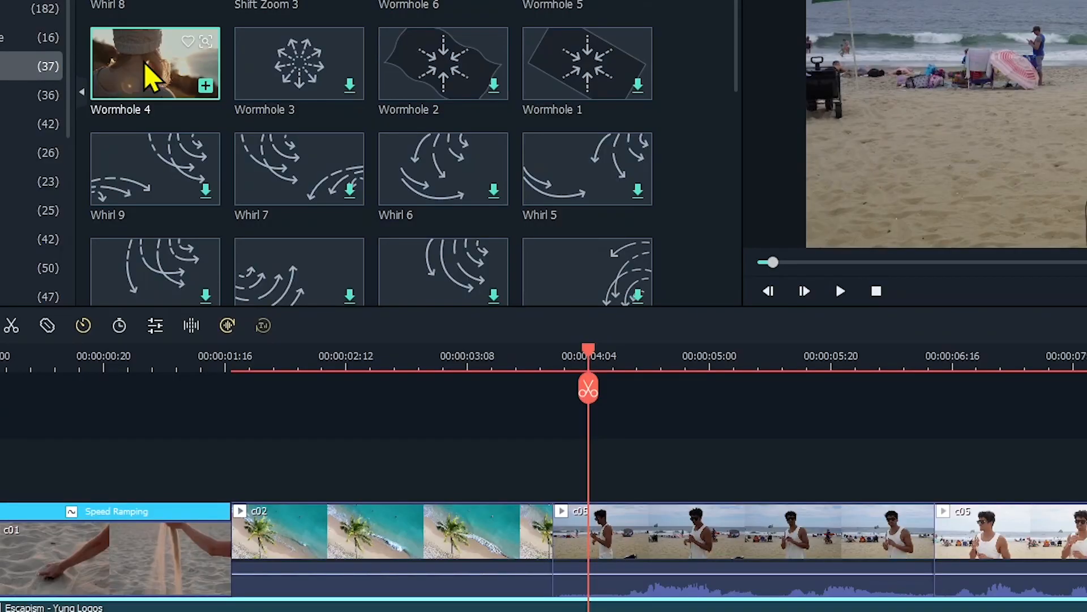
{"action": "left_click_drag", "start_coordinate": [169, 163], "coordinate": [306, 292]}
{"action": "left_click_drag", "start_coordinate": [365, 268], "coordinate": [537, 547]}
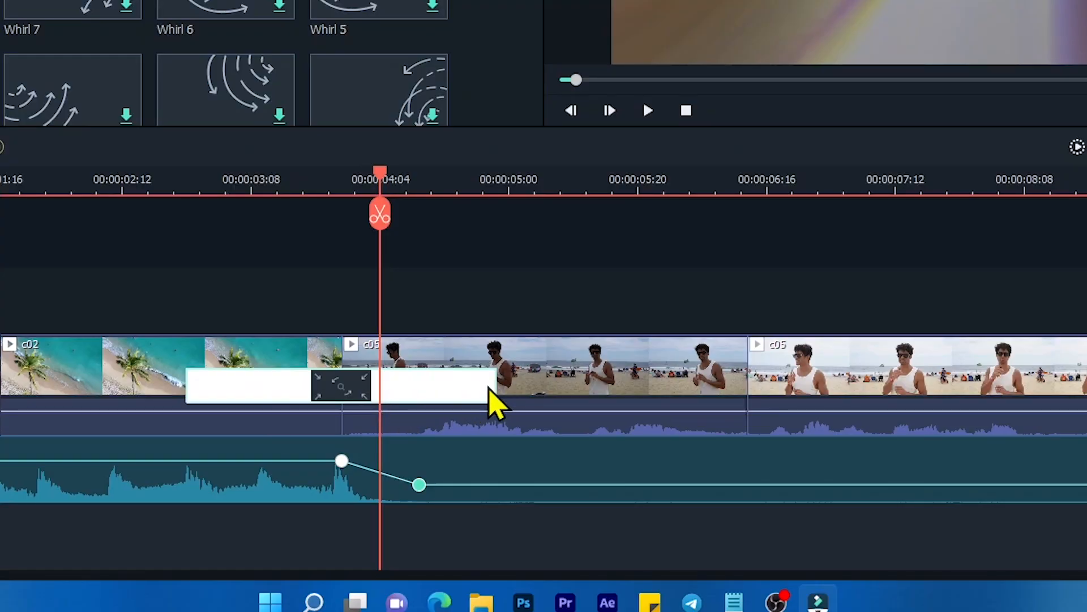
Step: Shorten the Wormhole 4 transition between c02 and c05 and play it back
{"action": "left_click_drag", "start_coordinate": [494, 386], "coordinate": [436, 397]}
{"action": "left_click_drag", "start_coordinate": [447, 347], "coordinate": [304, 368]}
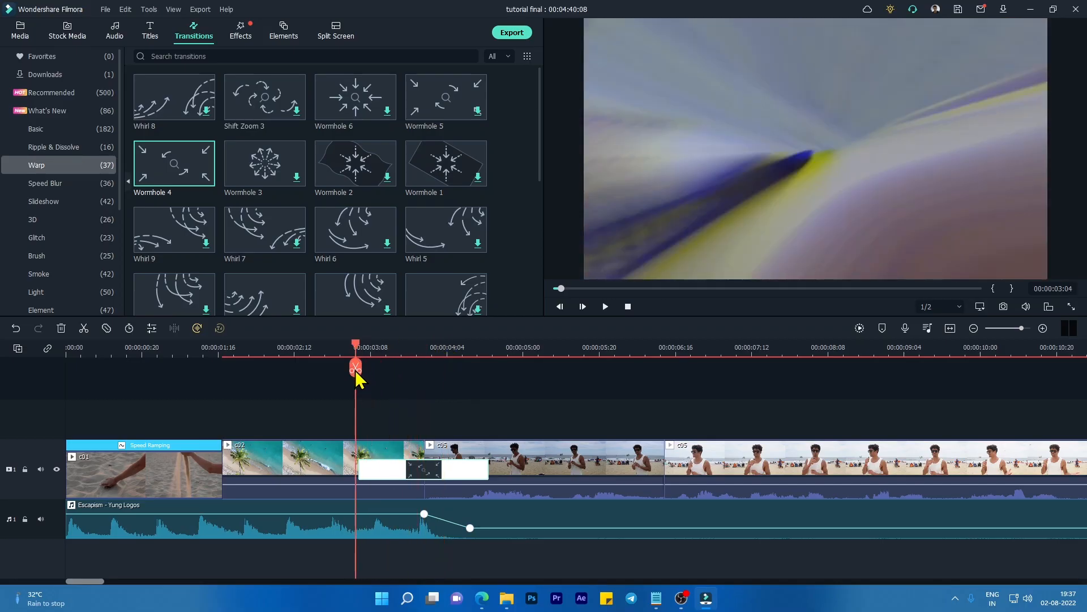
{"action": "key", "text": "space"}
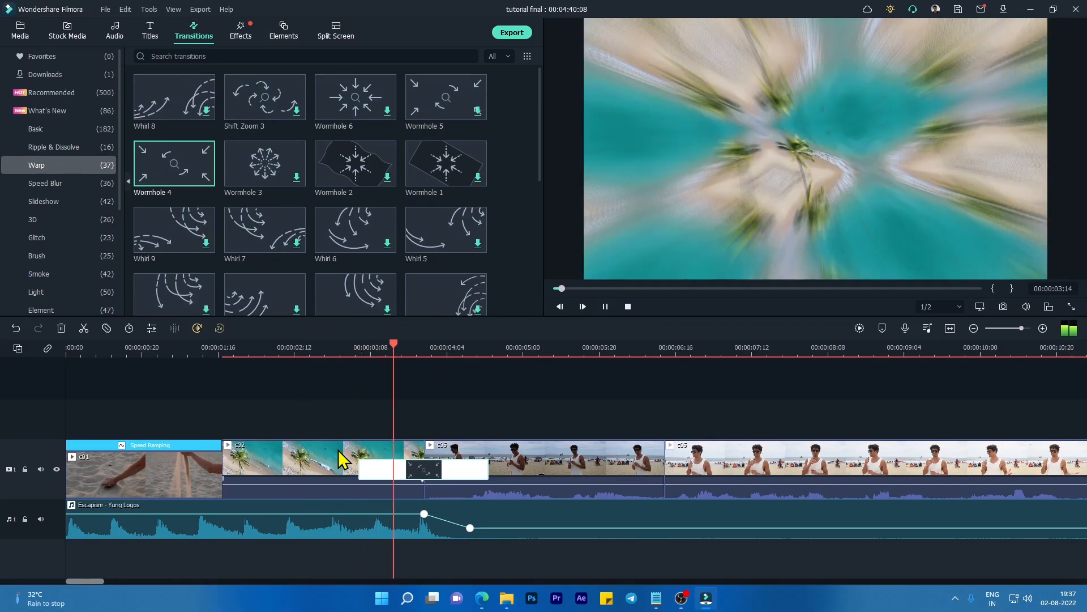
{"action": "key", "text": "space"}
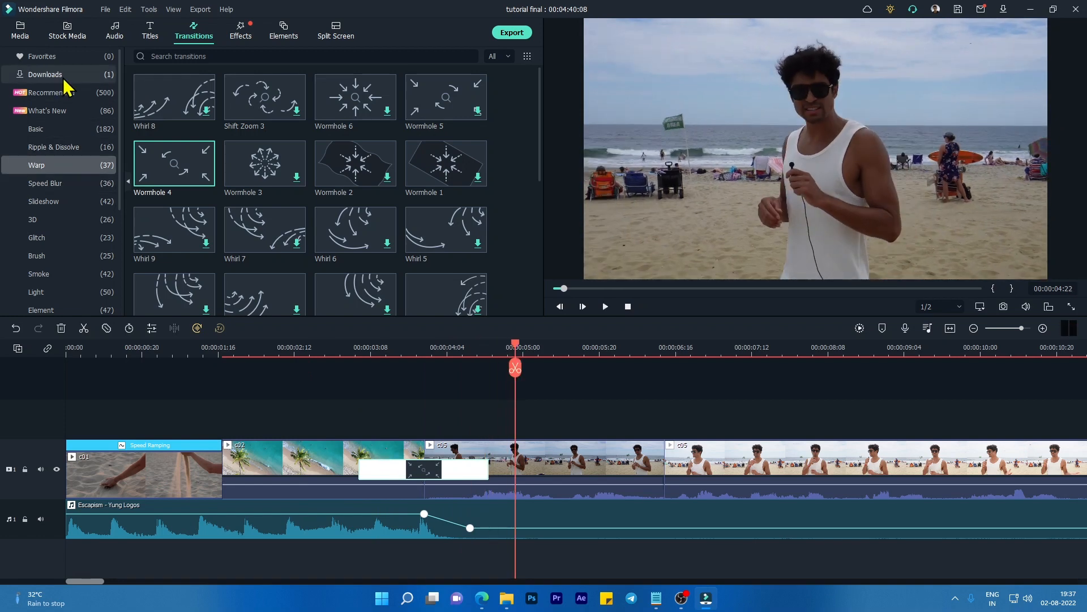
Step: Download the Summer Set Sunshine title from the Seasonal titles and place it above the c02 clip at 00:00:02:04
{"action": "left_click", "coordinate": [74, 95]}
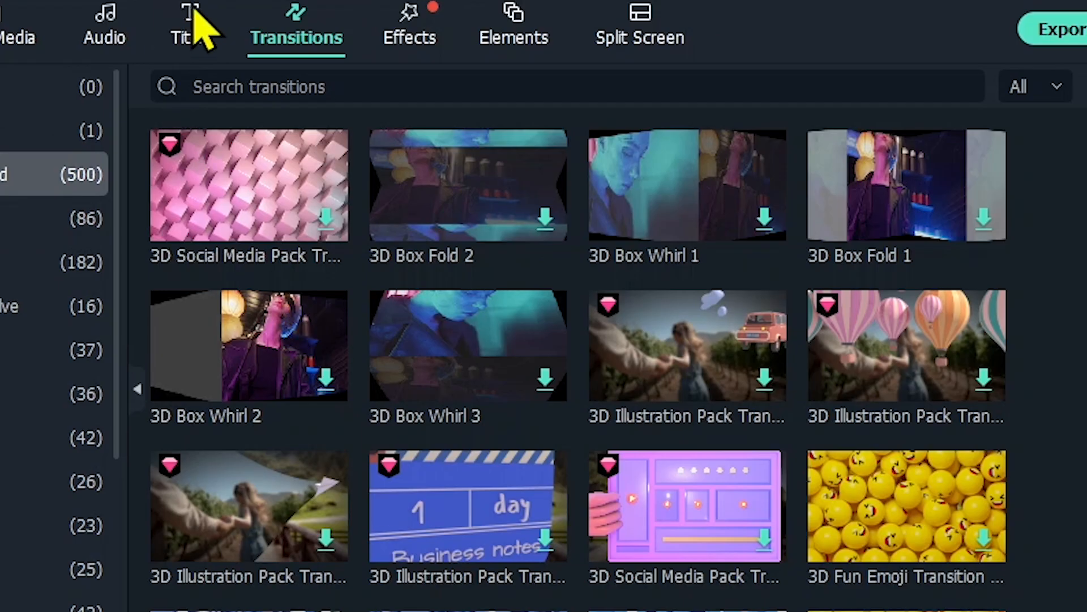
{"action": "left_click", "coordinate": [150, 31]}
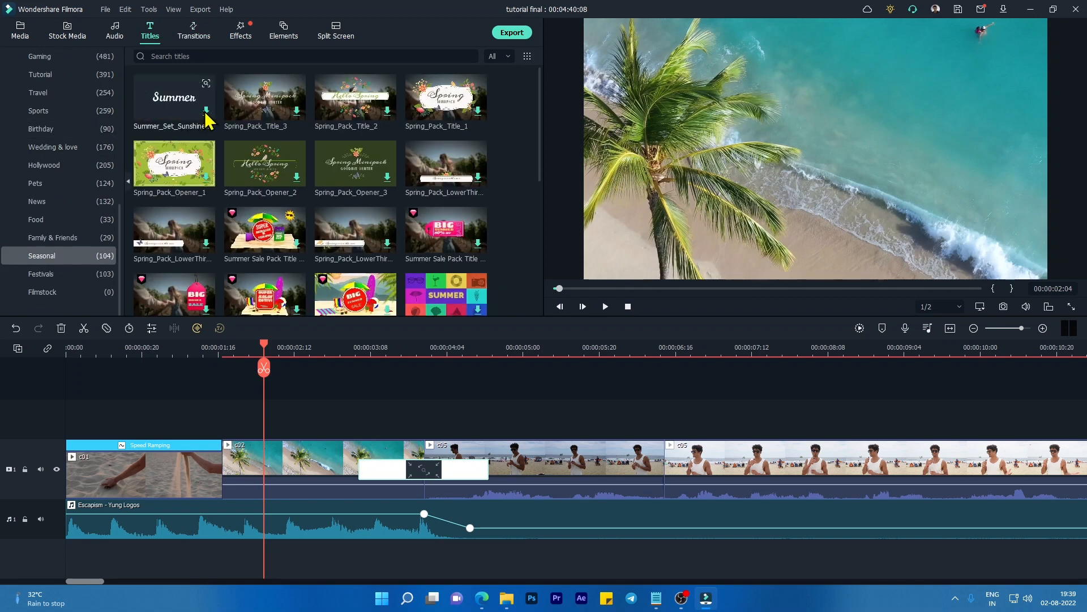
{"action": "left_click", "coordinate": [205, 112]}
{"action": "left_click_drag", "start_coordinate": [158, 97], "coordinate": [266, 409]}
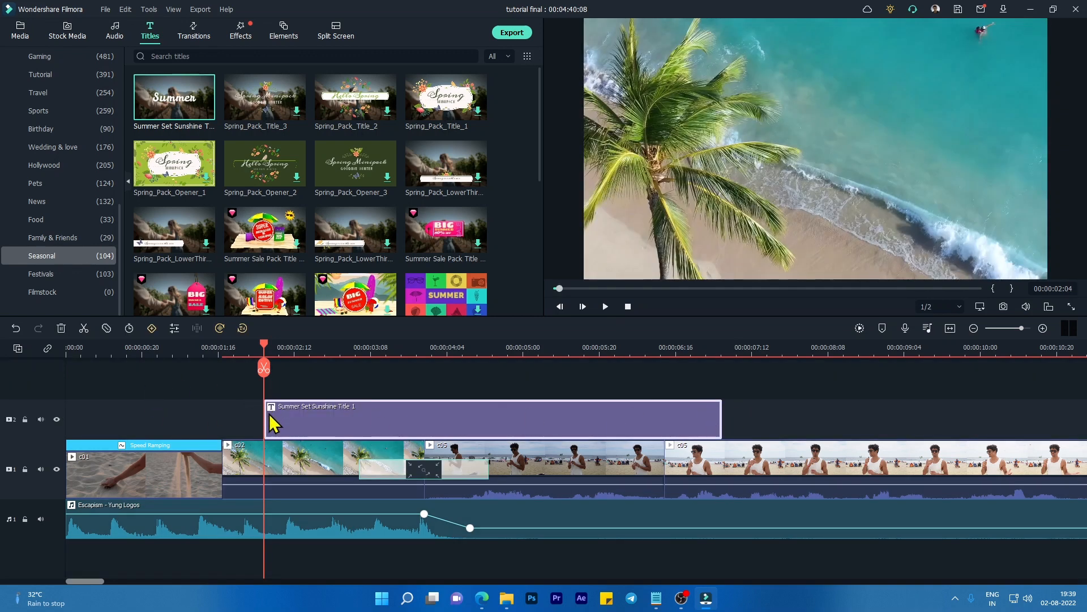
Step: Move the Summer title slightly earlier and trim its end so it finishes just before the Wormhole 4 transition
{"action": "left_click_drag", "start_coordinate": [265, 417], "coordinate": [236, 420]}
{"action": "left_click_drag", "start_coordinate": [721, 417], "coordinate": [329, 427]}
{"action": "double_click", "coordinate": [331, 422]}
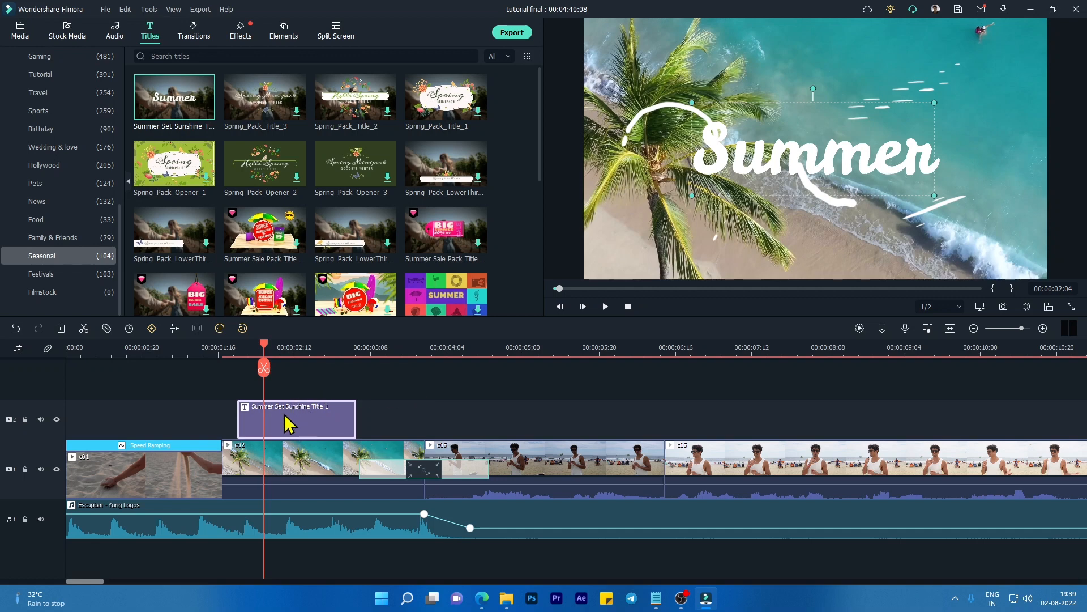
Step: Replace the Summer title's text with "Vlog 20"
{"action": "double_click", "coordinate": [302, 433]}
{"action": "left_click_drag", "start_coordinate": [194, 114], "coordinate": [319, 136]}
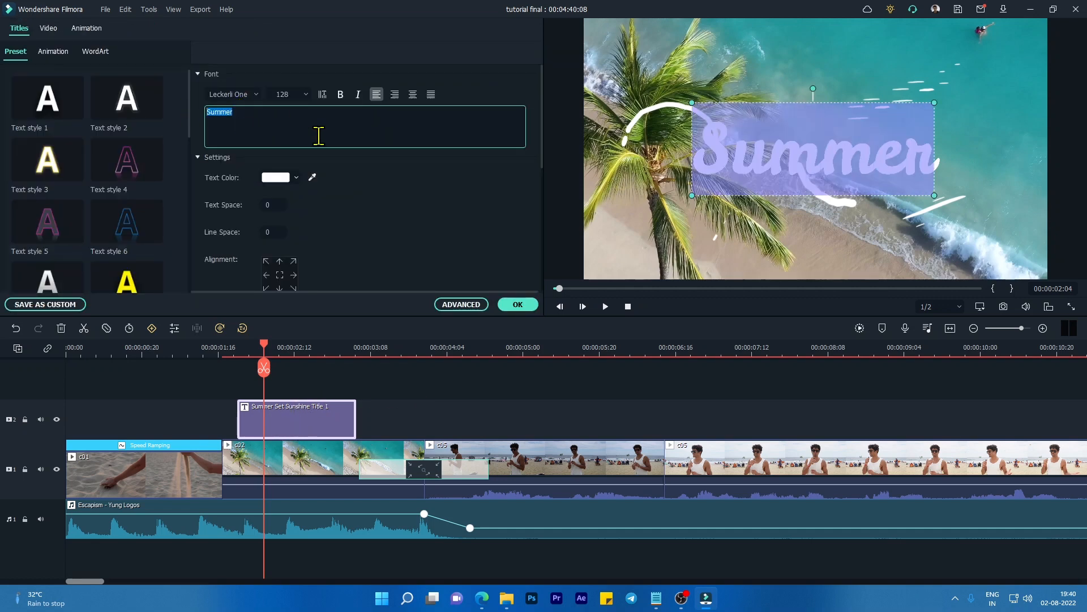
{"action": "key", "text": "BackSpace"}
{"action": "type", "text": "Vlog 20"}
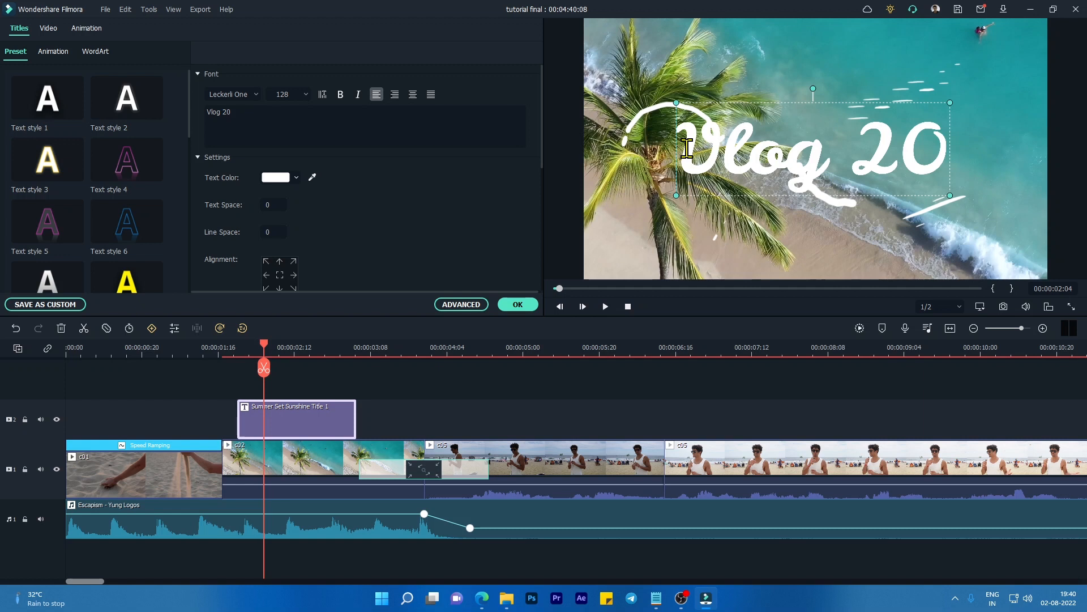
Step: Change the "Vlog 20" title's font to Libre Baskerville, apply it and play the edit back from just before the title
{"action": "left_click_drag", "start_coordinate": [687, 148], "coordinate": [948, 162]}
{"action": "left_click", "coordinate": [256, 96]}
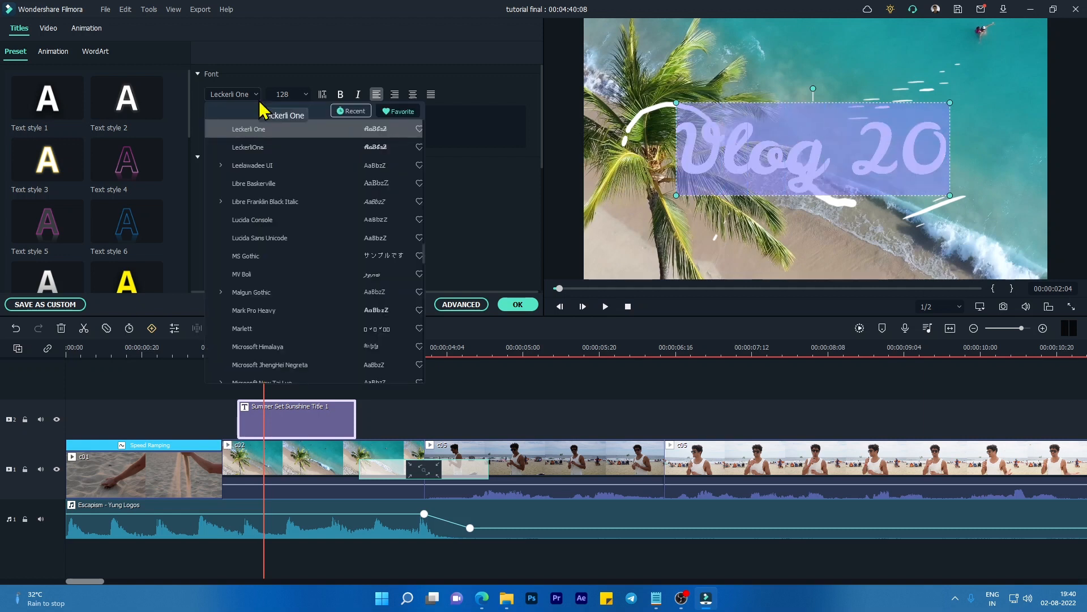
{"action": "left_click", "coordinate": [368, 184]}
{"action": "scroll", "coordinate": [366, 216], "scroll_direction": "down", "scroll_amount": 4}
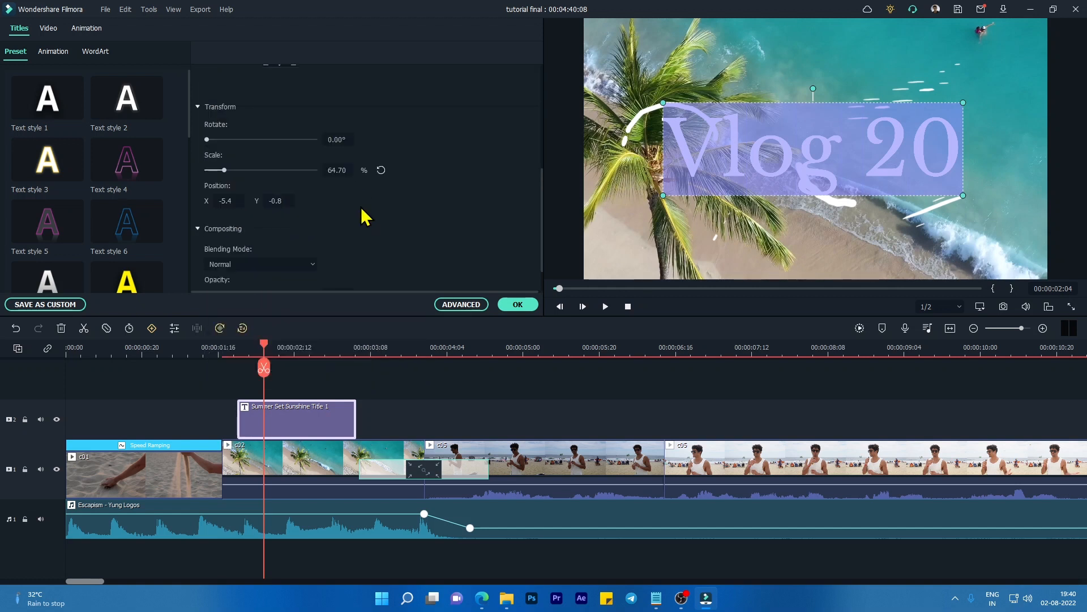
{"action": "scroll", "coordinate": [274, 170], "scroll_direction": "up", "scroll_amount": 4}
{"action": "scroll", "coordinate": [327, 167], "scroll_direction": "down", "scroll_amount": 4}
{"action": "left_click", "coordinate": [517, 304]}
{"action": "left_click", "coordinate": [229, 350]}
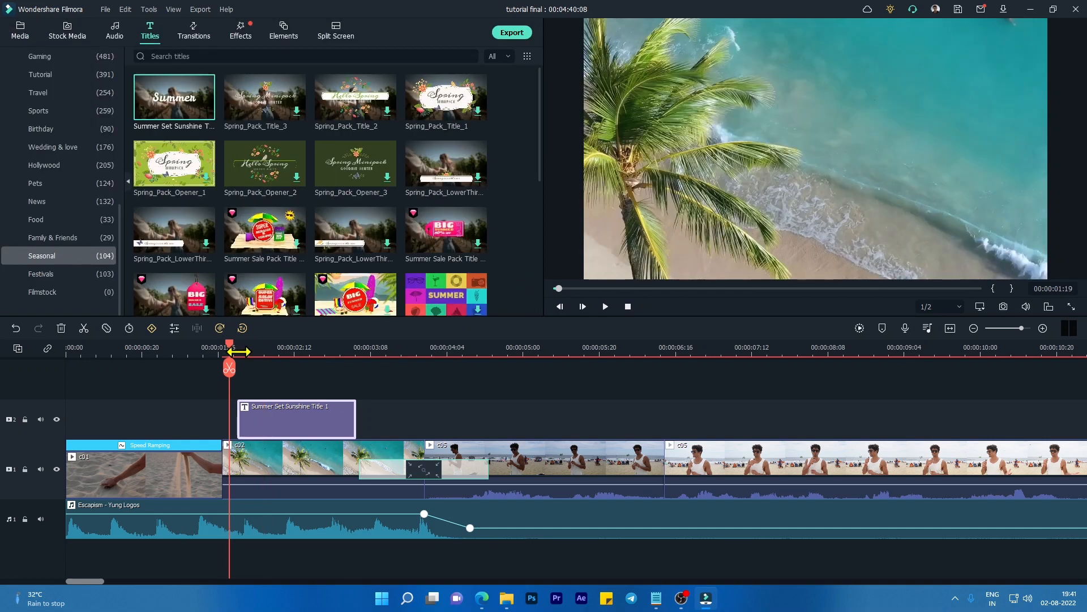
{"action": "key", "text": "space"}
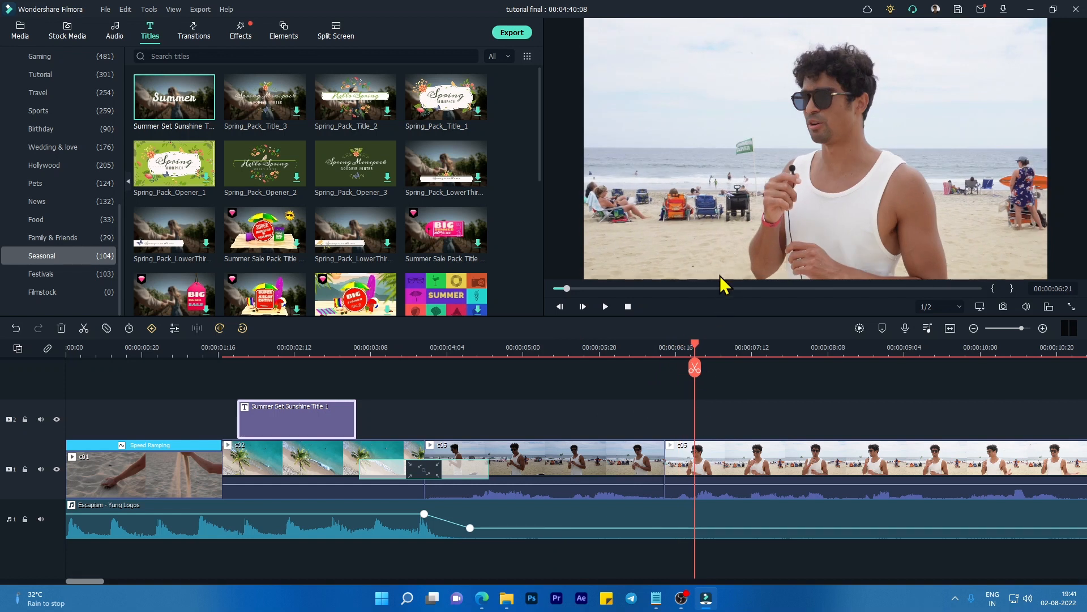
Step: Place the Screenshot photo above the second c05 clip at 00:00:06:21 and trim its end to about one second
{"action": "left_click", "coordinate": [20, 31]}
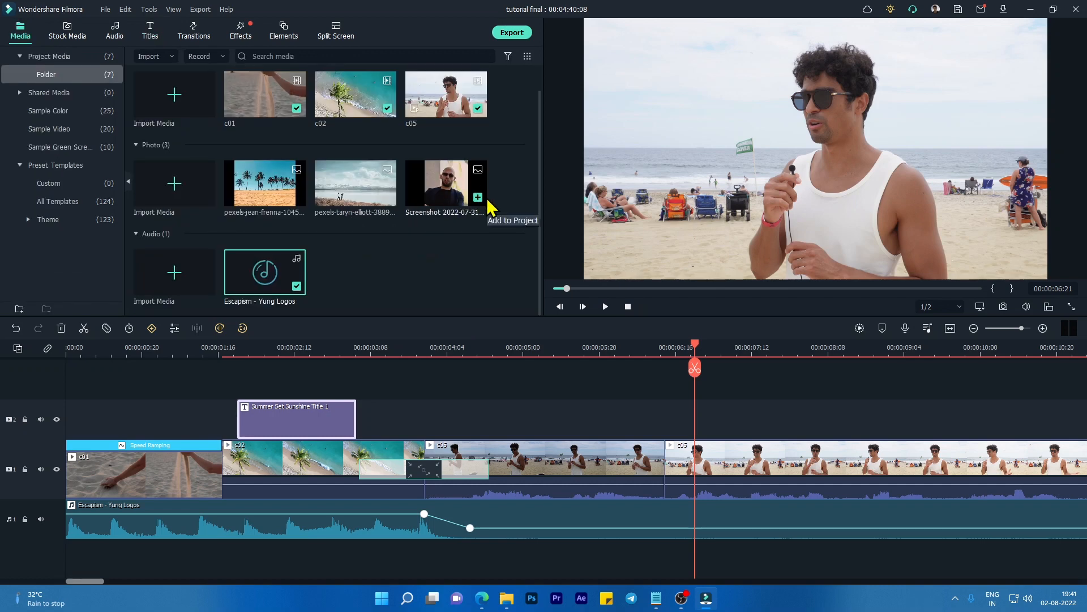
{"action": "left_click", "coordinate": [441, 197]}
{"action": "left_click_drag", "start_coordinate": [440, 197], "coordinate": [682, 428]}
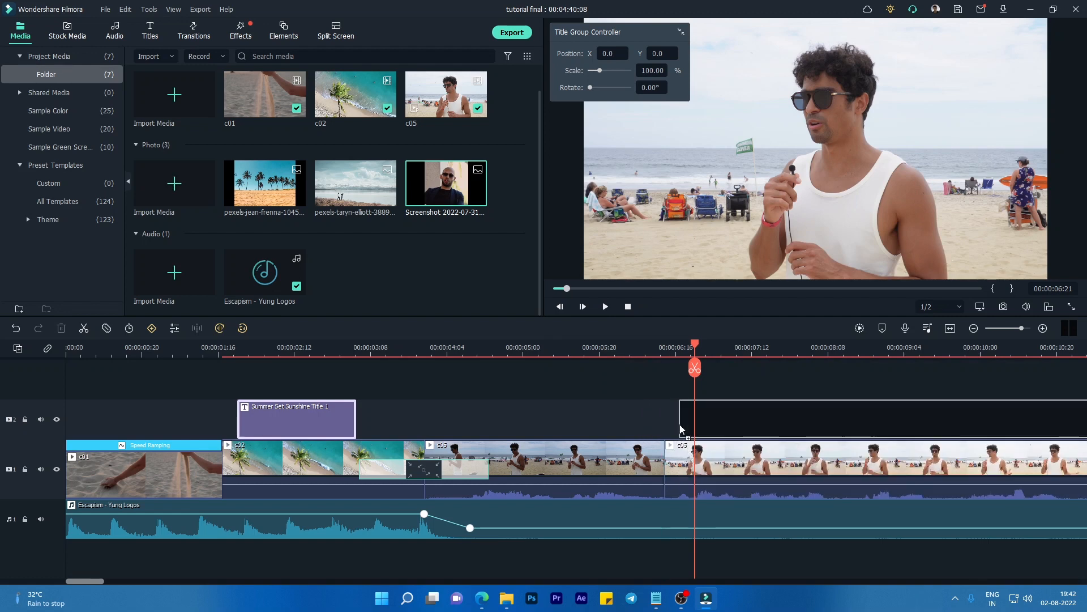
{"action": "left_click_drag", "start_coordinate": [1022, 329], "coordinate": [1019, 331]}
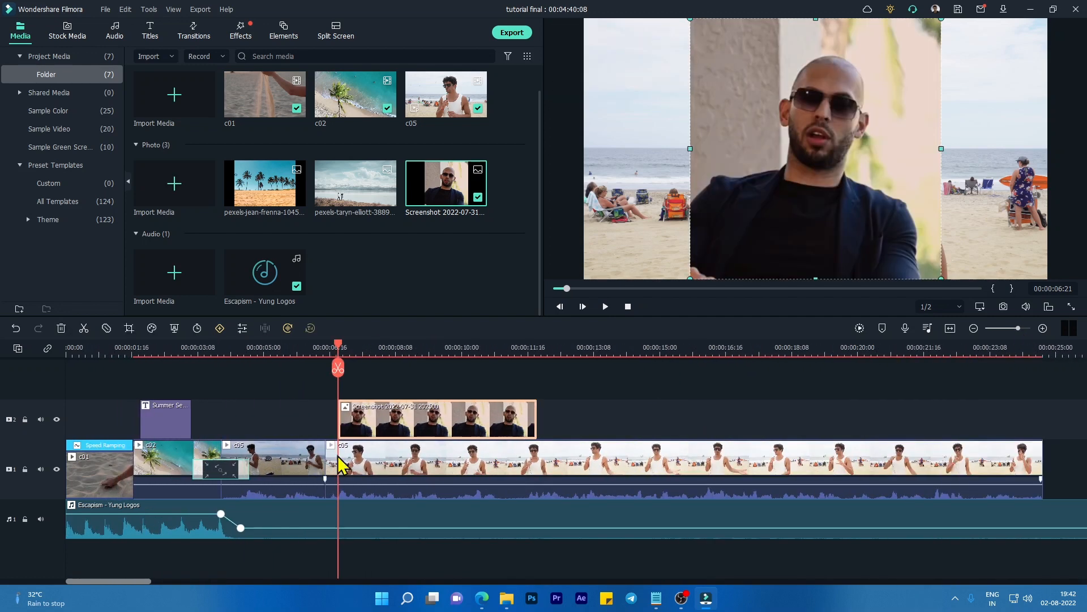
{"action": "left_click_drag", "start_coordinate": [536, 411], "coordinate": [375, 425]}
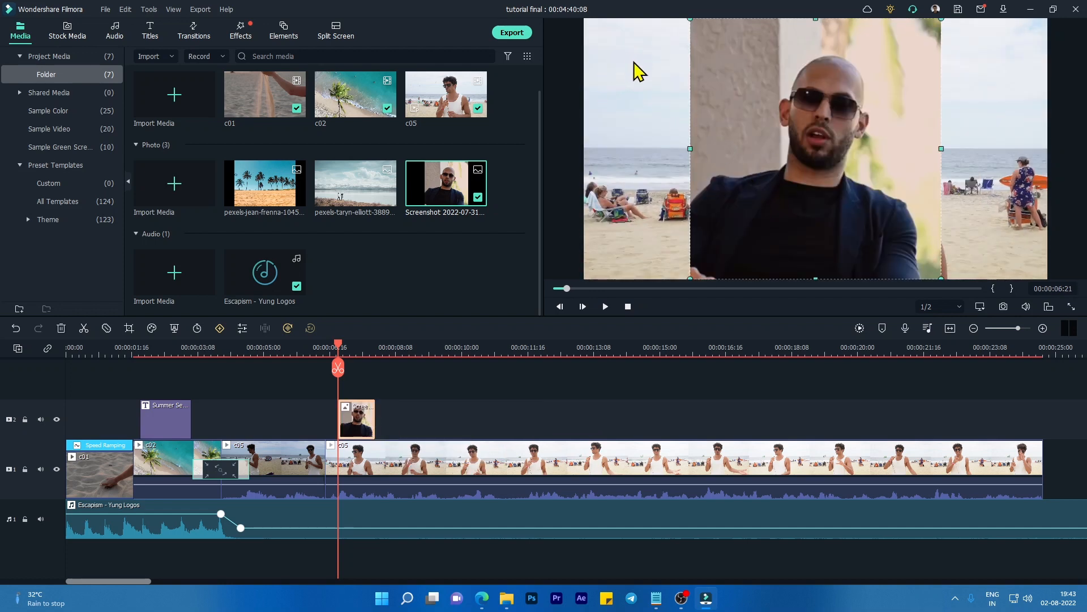
Step: Scale the Screenshot photo down in the custom animation settings and move it toward the upper-left of the frame
{"action": "left_click", "coordinate": [243, 329]}
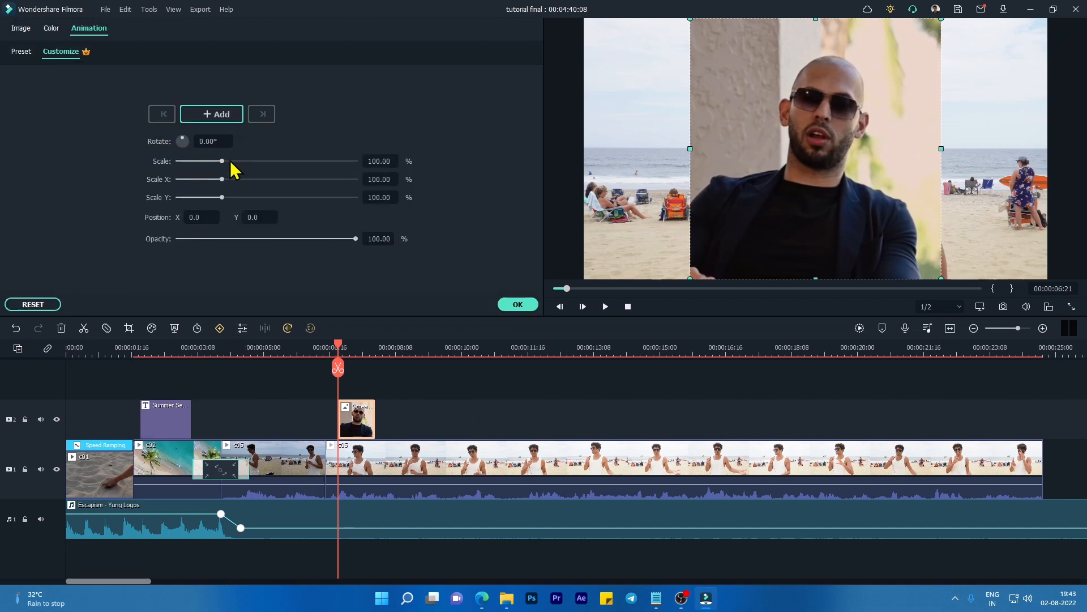
{"action": "left_click_drag", "start_coordinate": [222, 162], "coordinate": [196, 162]}
{"action": "left_click_drag", "start_coordinate": [818, 156], "coordinate": [702, 116]}
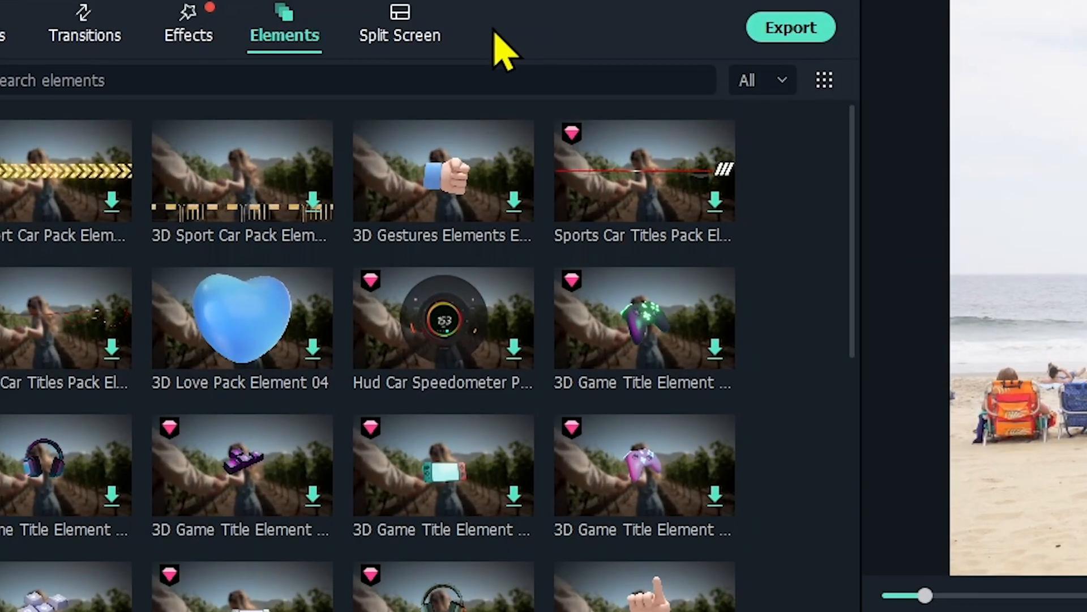
Step: Download the Split Screen 9 template and place it on the main video track directly after the last c05 clip
{"action": "left_click", "coordinate": [407, 37]}
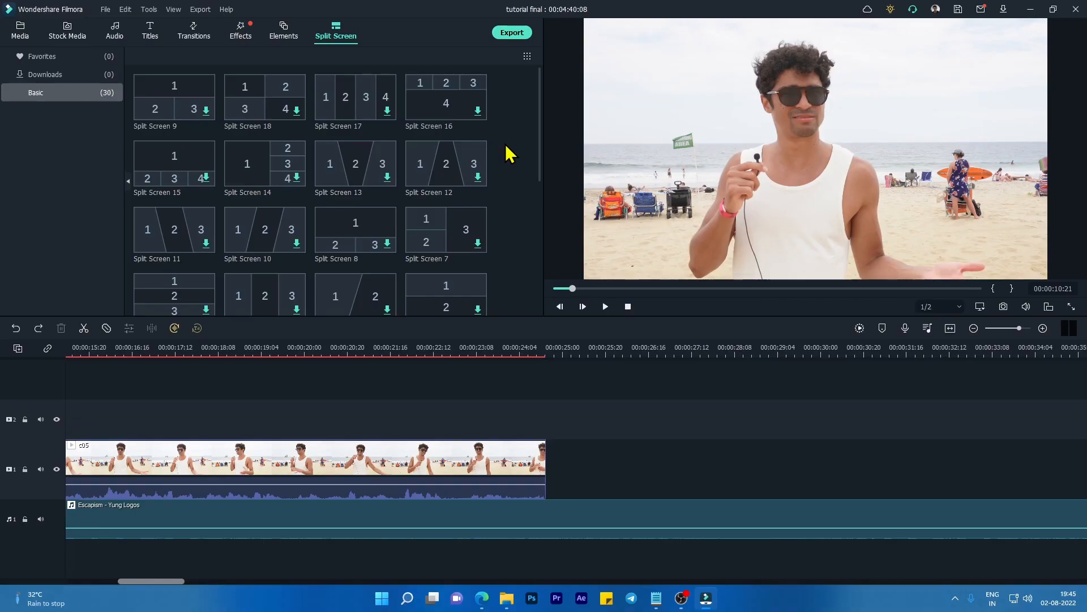
{"action": "left_click", "coordinate": [206, 111]}
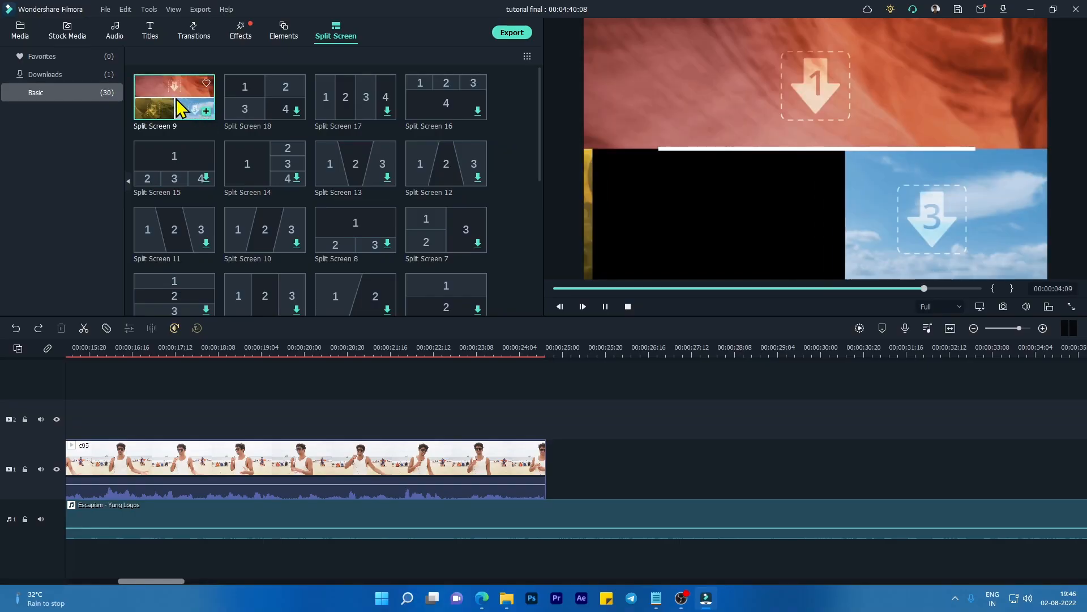
{"action": "left_click_drag", "start_coordinate": [176, 99], "coordinate": [551, 456]}
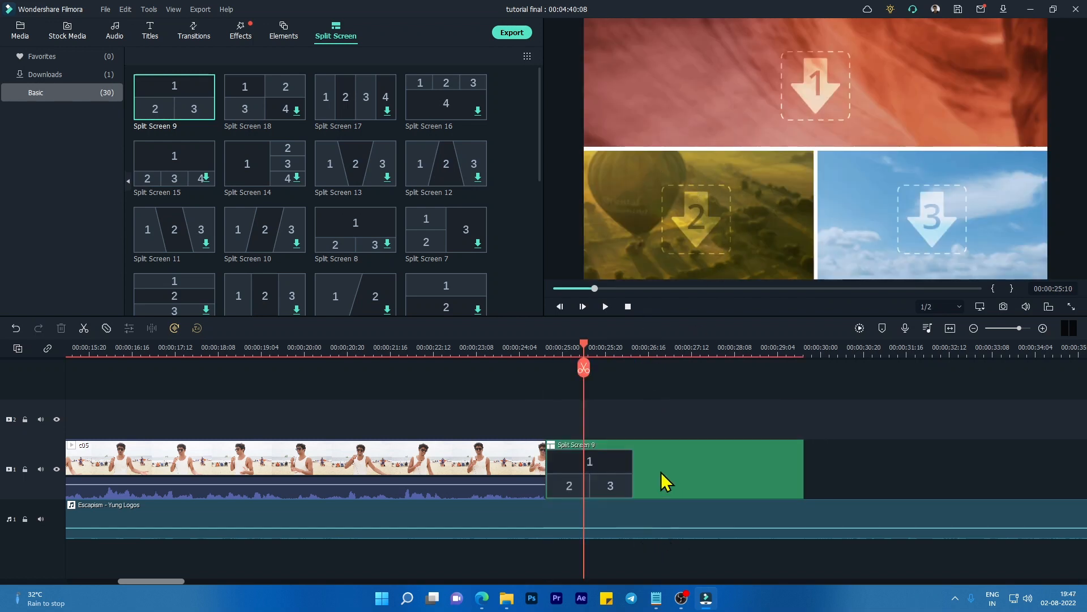
Step: Fill Split Screen 9's area 2 with the lakeside couple photo, adjust its framing, and put the palm trees photo in area 3
{"action": "double_click", "coordinate": [678, 479]}
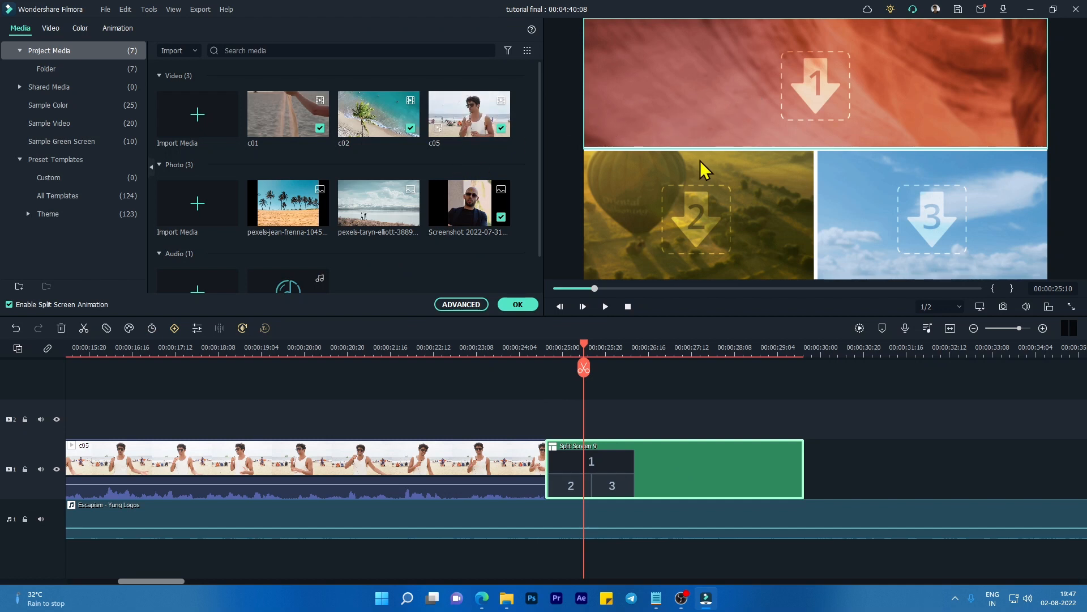
{"action": "left_click_drag", "start_coordinate": [377, 213], "coordinate": [757, 170]}
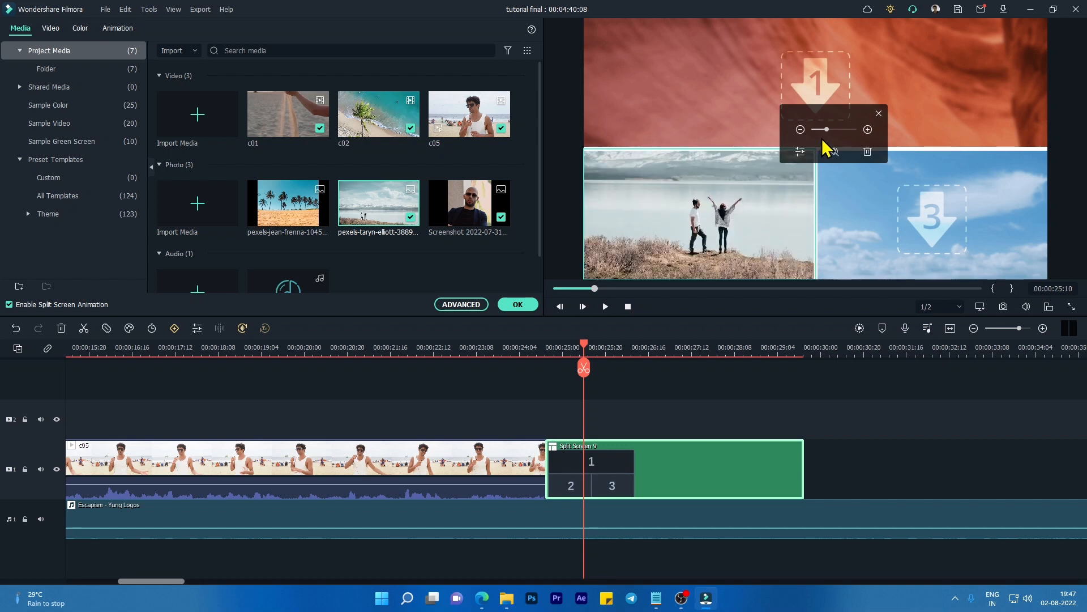
{"action": "mouse_move", "coordinate": [827, 131]}
{"action": "left_mouse_down"}
{"action": "mouse_move", "coordinate": [837, 133]}
{"action": "mouse_move", "coordinate": [827, 133]}
{"action": "left_mouse_up"}
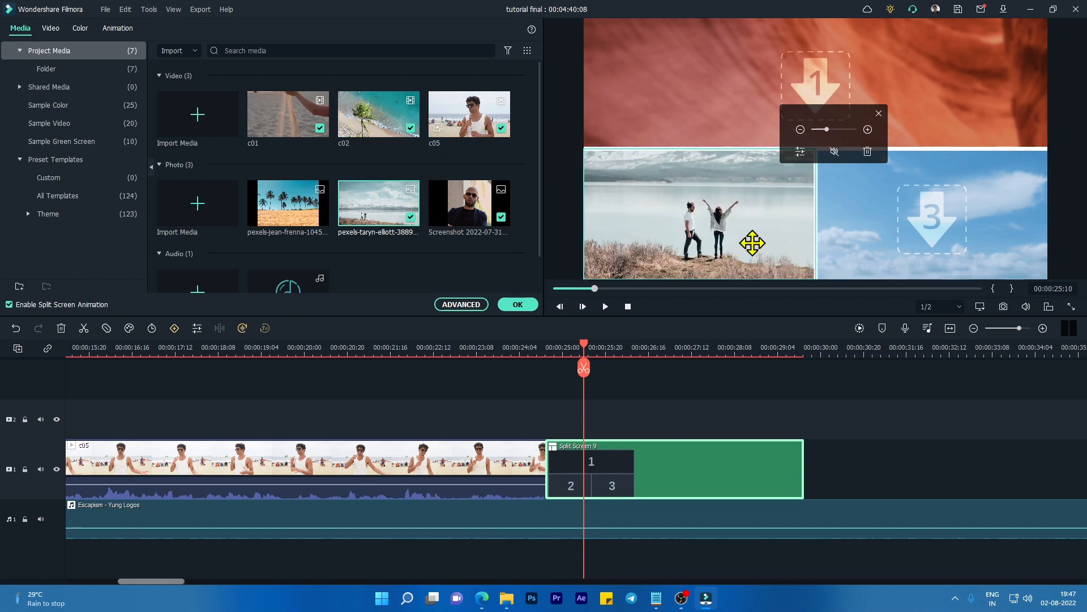
{"action": "left_click_drag", "start_coordinate": [287, 230], "coordinate": [892, 216]}
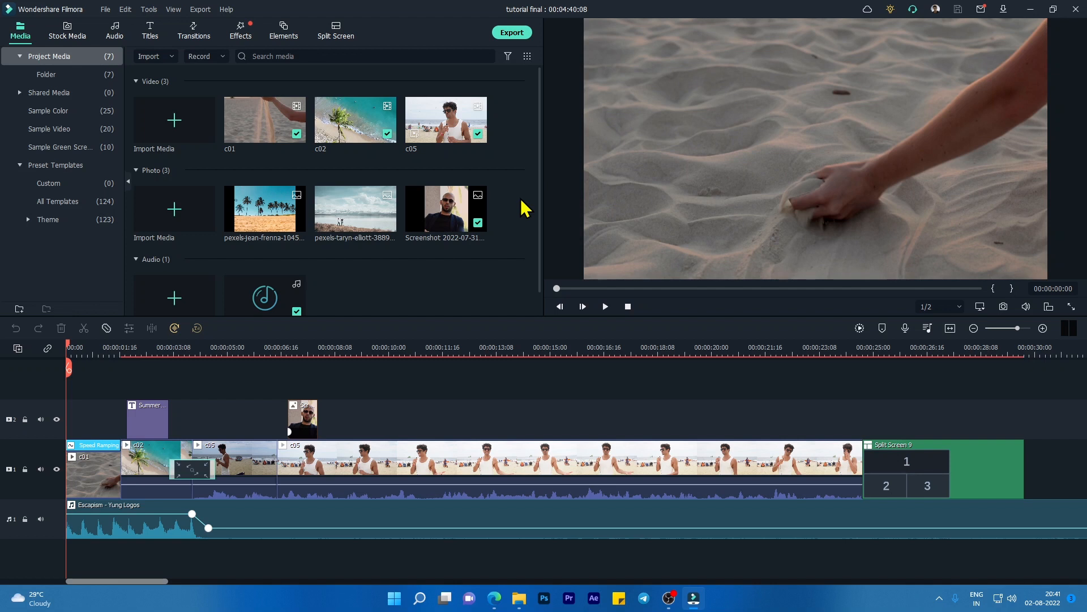
Step: Export the project as a local MP4 using Better quality, H.264, 3840x2160, 24 fps and 40000 kbps
{"action": "left_click", "coordinate": [512, 33]}
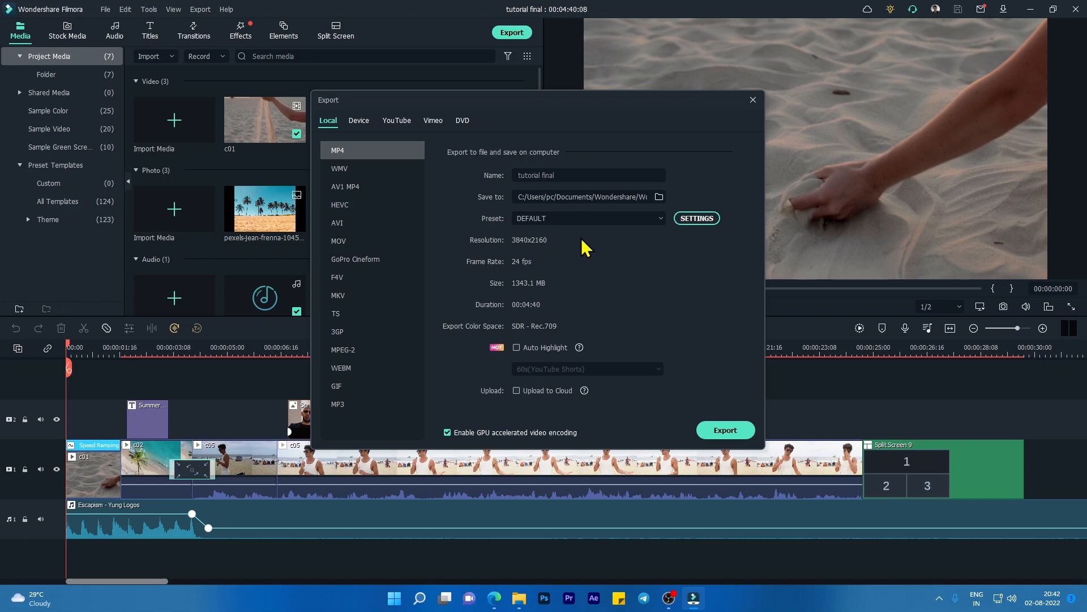
{"action": "left_click", "coordinate": [698, 219]}
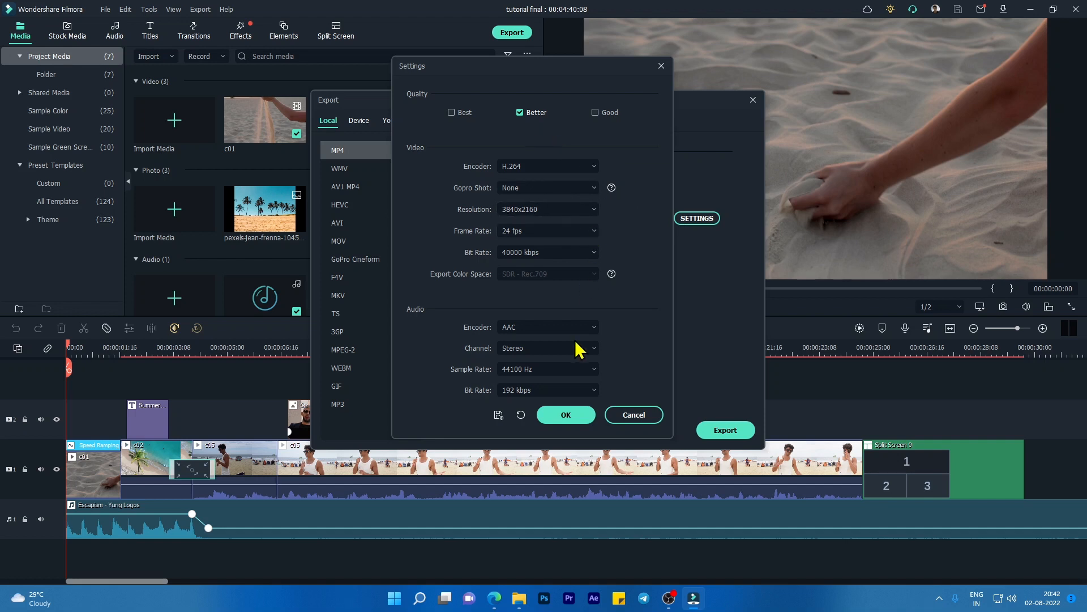
{"action": "left_click", "coordinate": [566, 415]}
{"action": "left_click", "coordinate": [718, 428]}
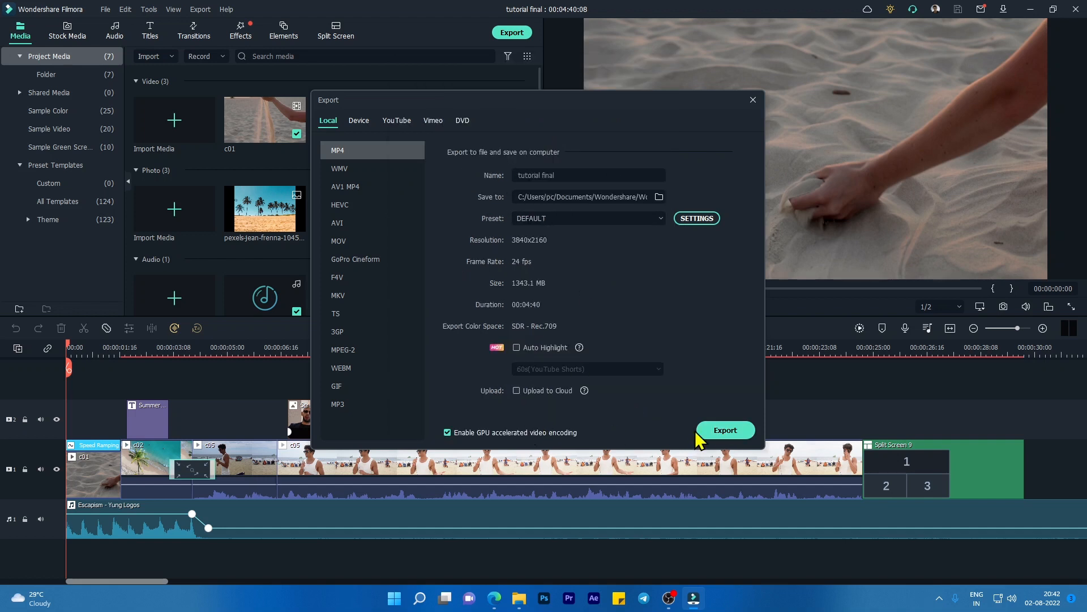